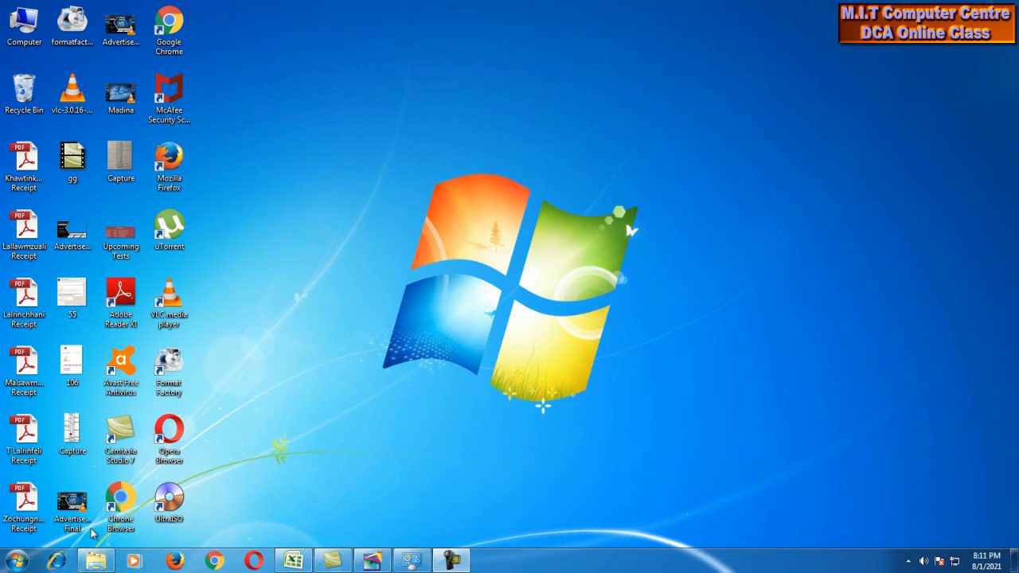
Launch Paint from the Windows accessories
left_click(16, 562)
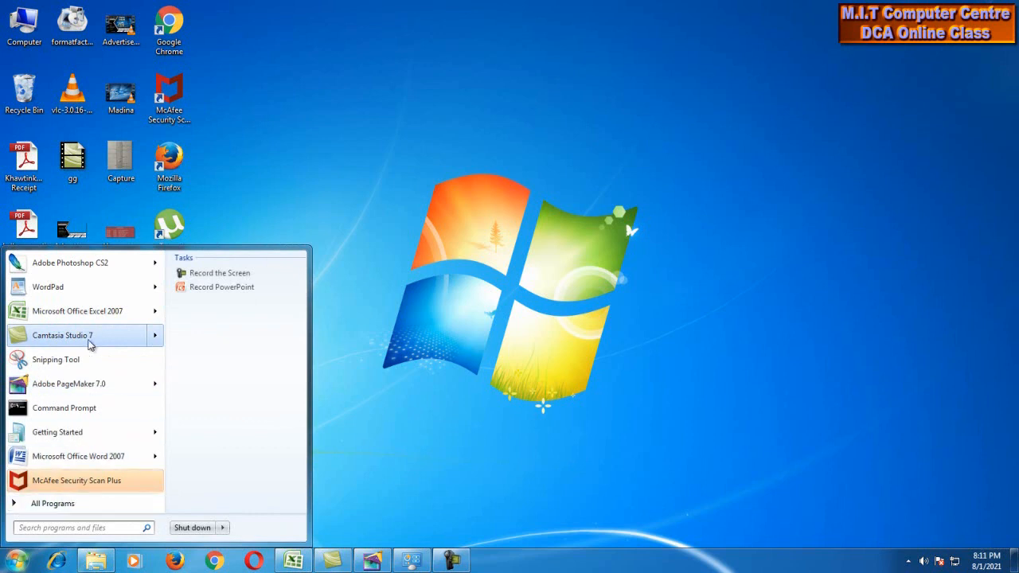
left_click(18, 566)
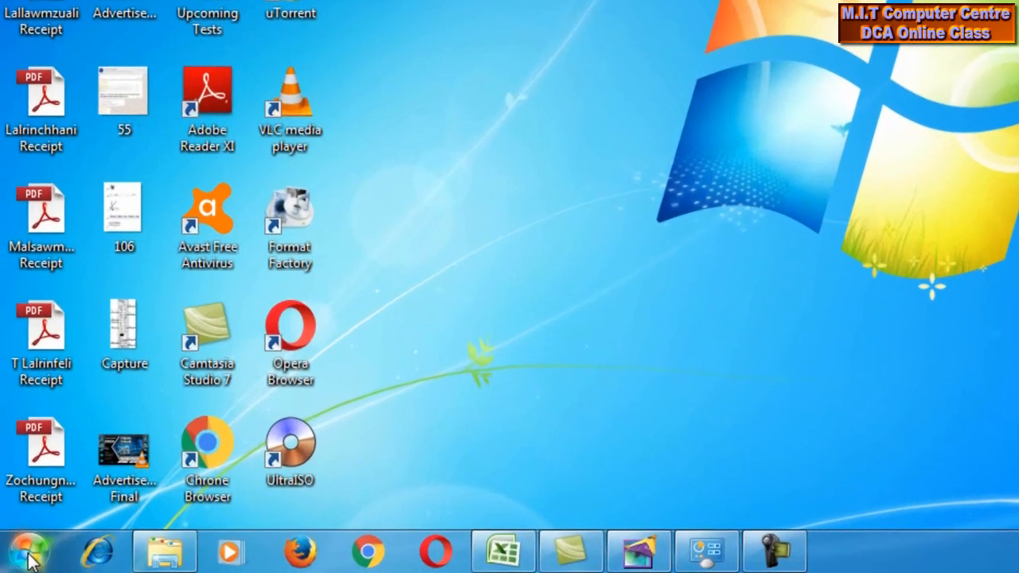
left_click(18, 561)
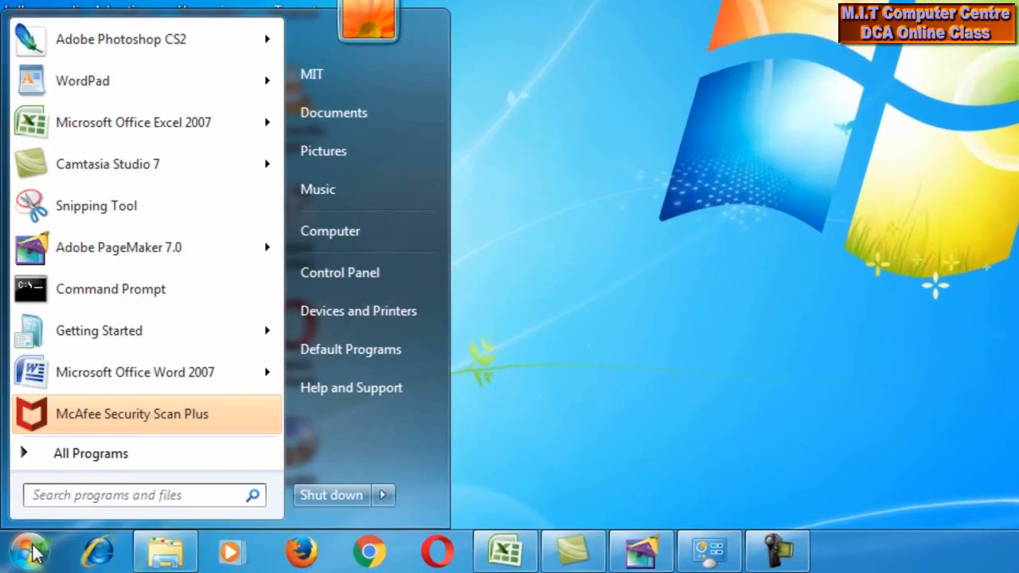
left_click(93, 455)
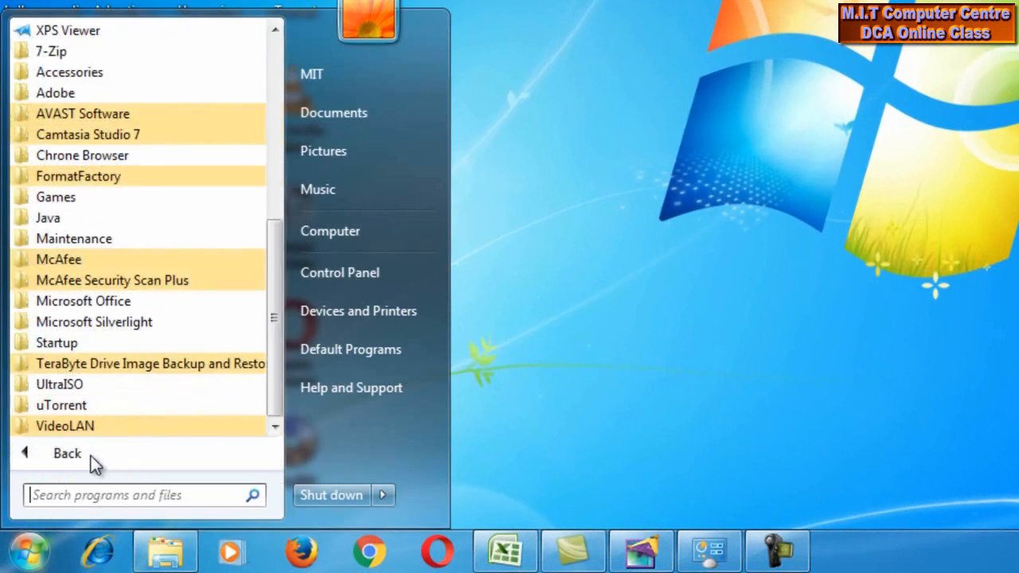
left_click(137, 73)
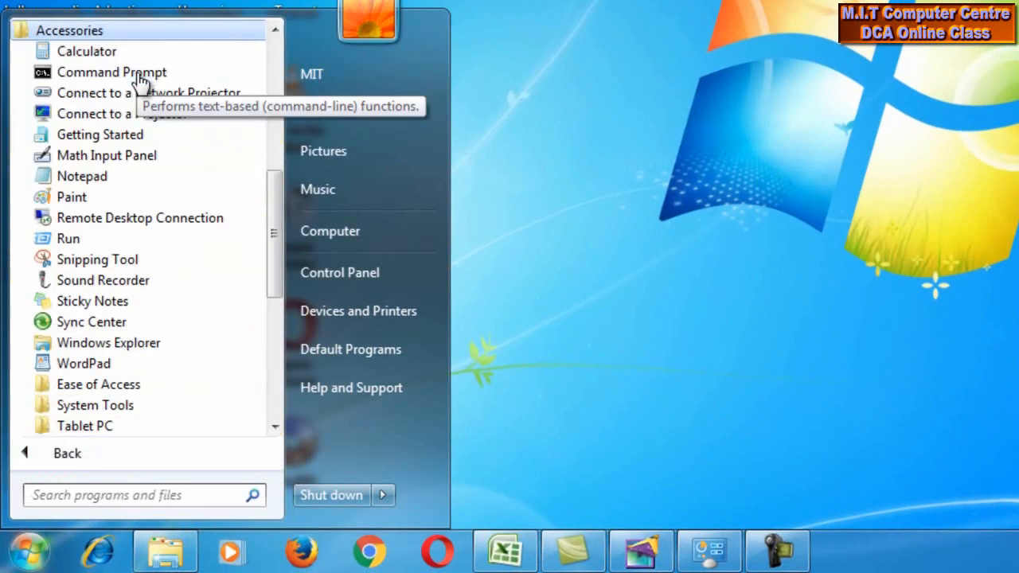
left_click(122, 196)
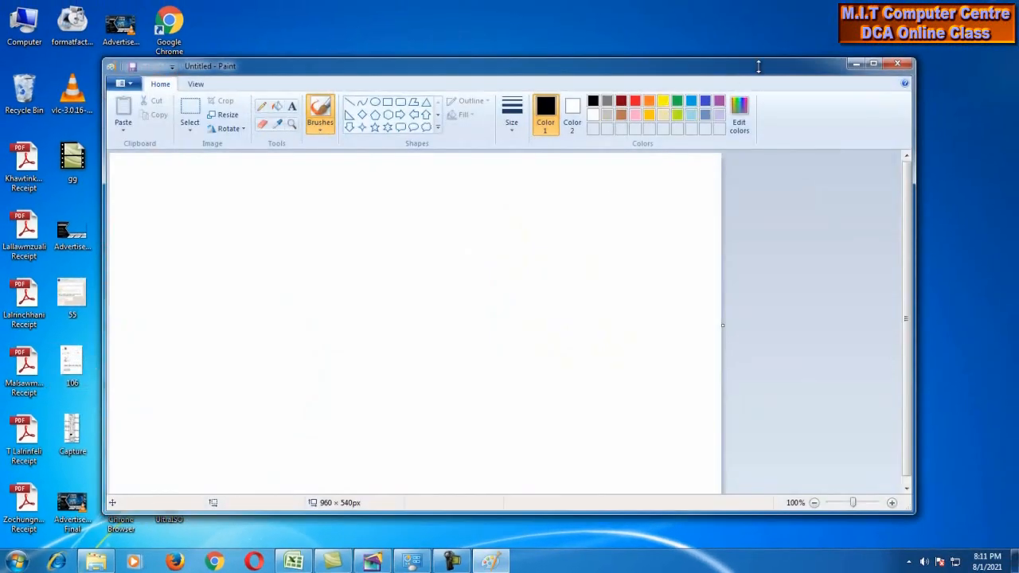
Maximize the Paint window and enlarge the canvas to about 1592 × 692 px
left_click(873, 66)
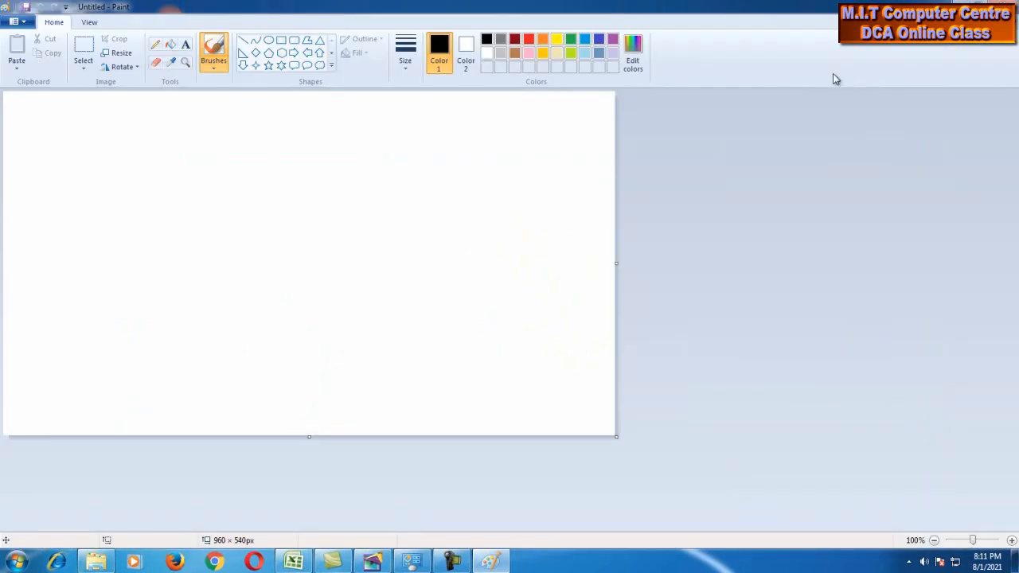
left_click_drag(616, 438, 1017, 532)
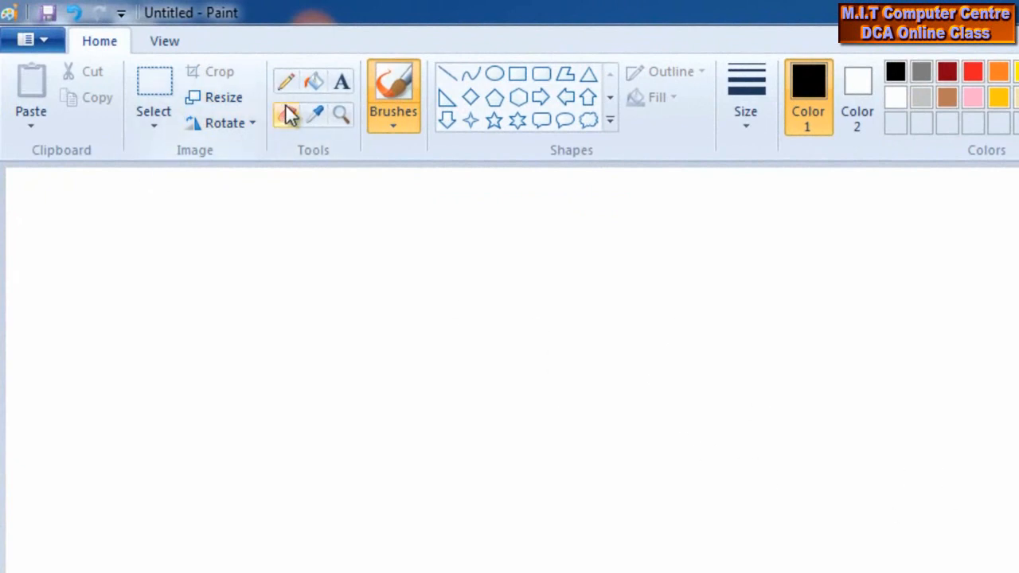
Draw a black freehand curve and a red freehand curve crossing it with the Pencil tool
left_click(289, 83)
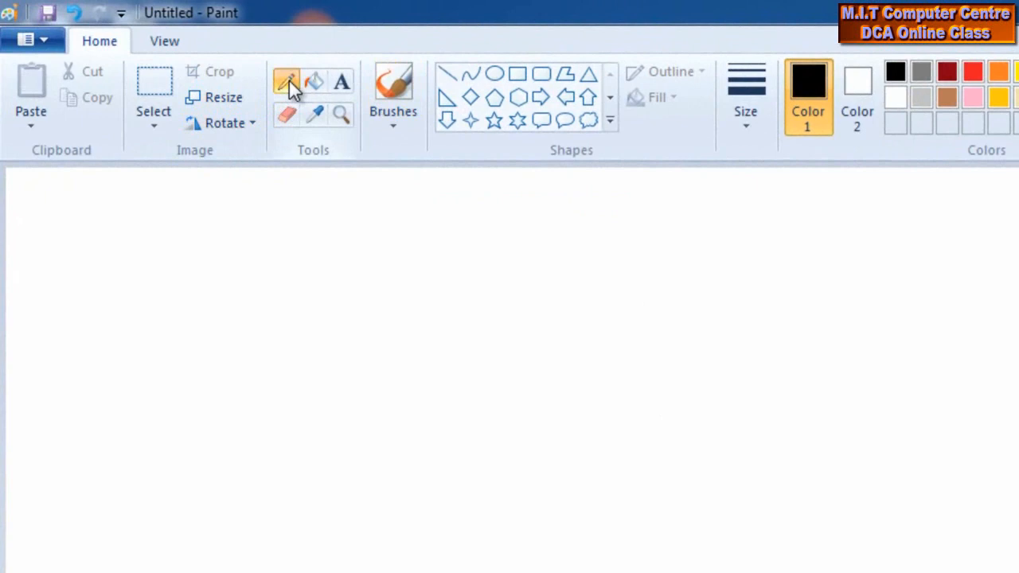
mouse_move(421, 480)
left_mouse_down()
mouse_move(566, 535)
mouse_move(836, 506)
mouse_move(922, 539)
mouse_move(918, 572)
left_mouse_up()
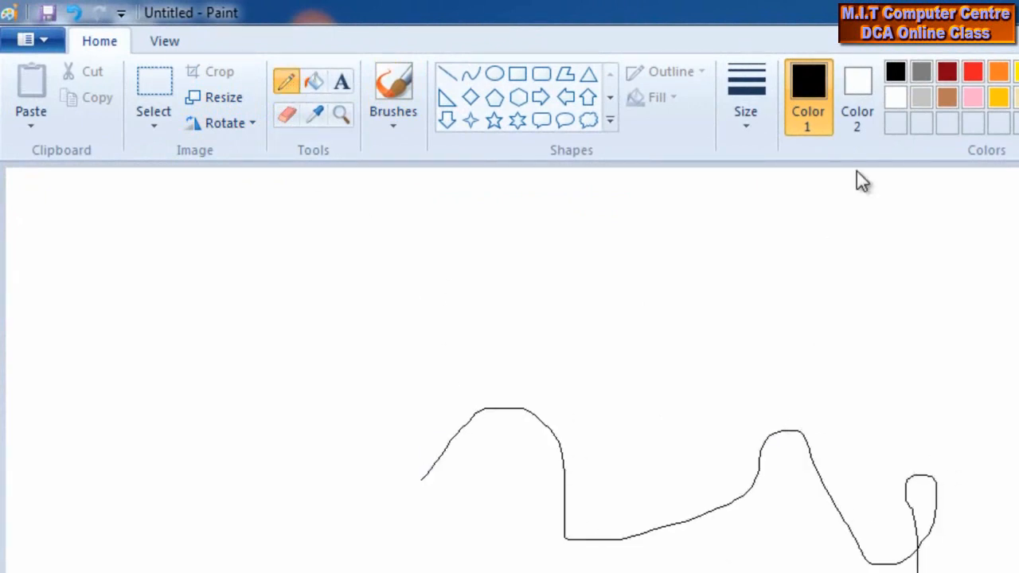
left_click(972, 73)
left_click(999, 72)
left_click(1000, 94)
left_click(972, 71)
mouse_move(894, 278)
left_mouse_down()
mouse_move(865, 305)
mouse_move(981, 413)
mouse_move(912, 486)
mouse_move(868, 437)
mouse_move(1018, 441)
left_mouse_up()
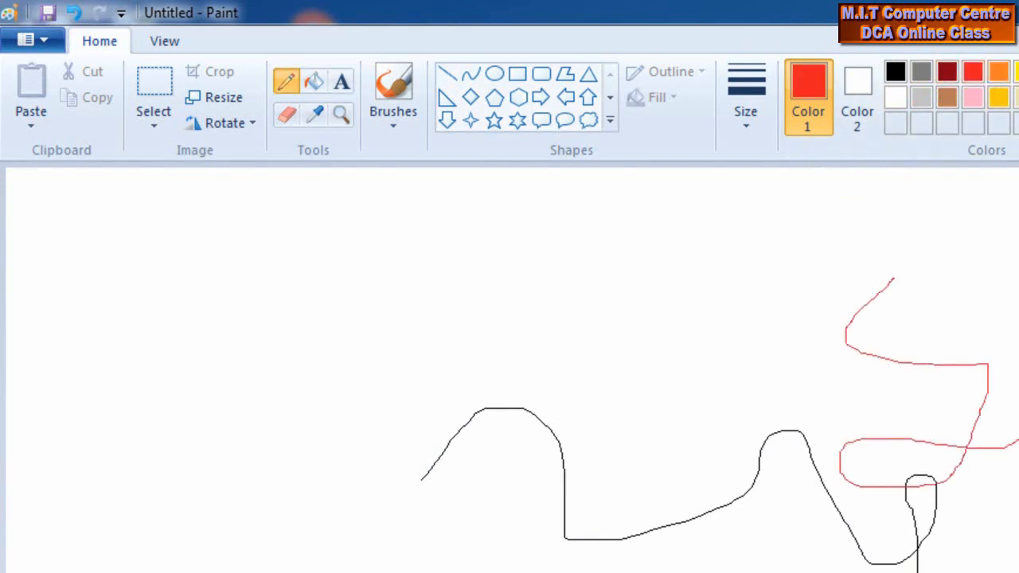
Erase parts of the black curve's first hump with the Eraser
left_click(286, 113)
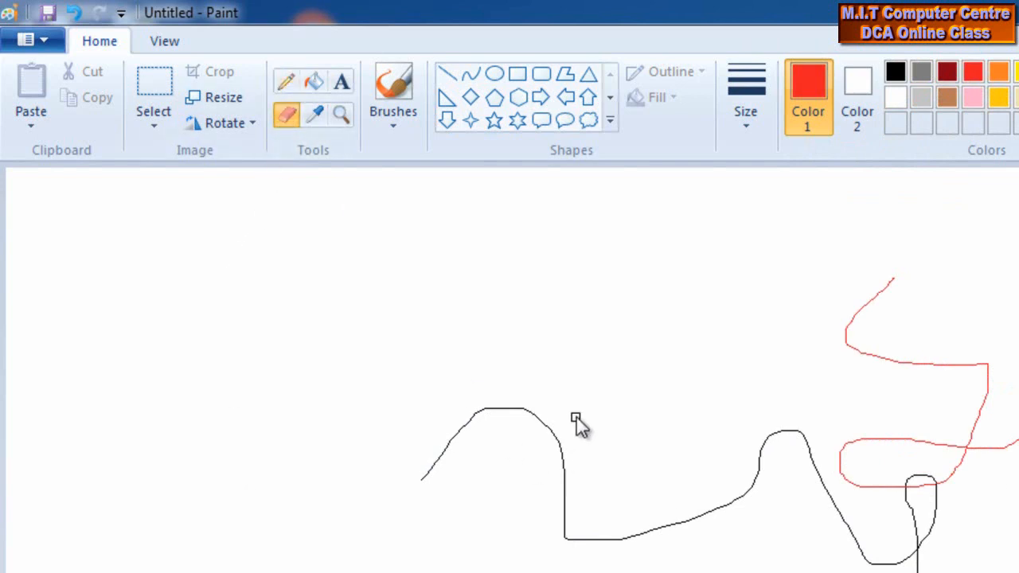
mouse_move(554, 420)
left_mouse_down()
mouse_move(471, 404)
mouse_move(442, 460)
mouse_move(473, 422)
mouse_move(527, 416)
mouse_move(556, 438)
mouse_move(566, 488)
left_mouse_up()
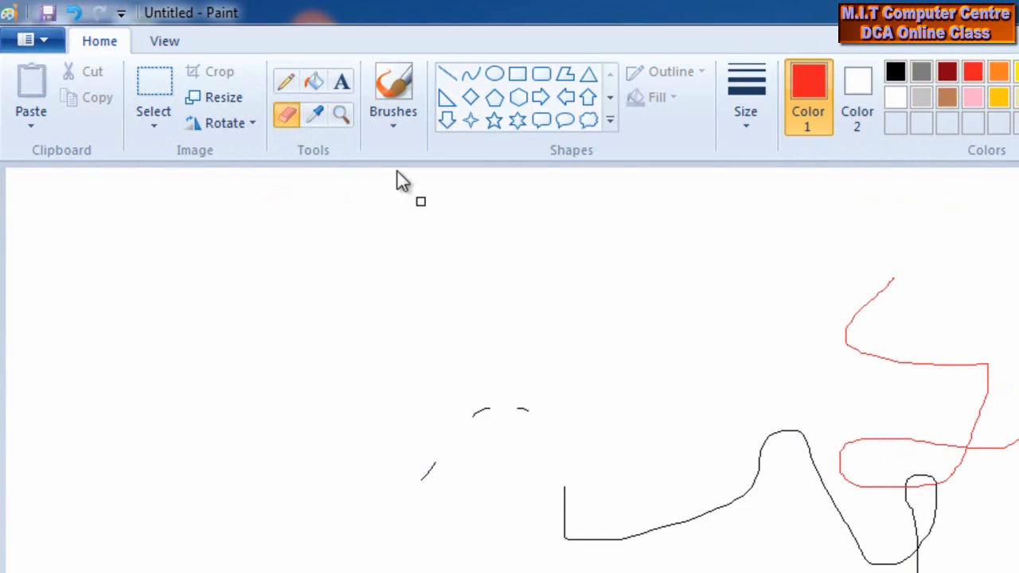
Fill the red curve's larger closed loop with red and its smaller loop with orange
left_click(310, 82)
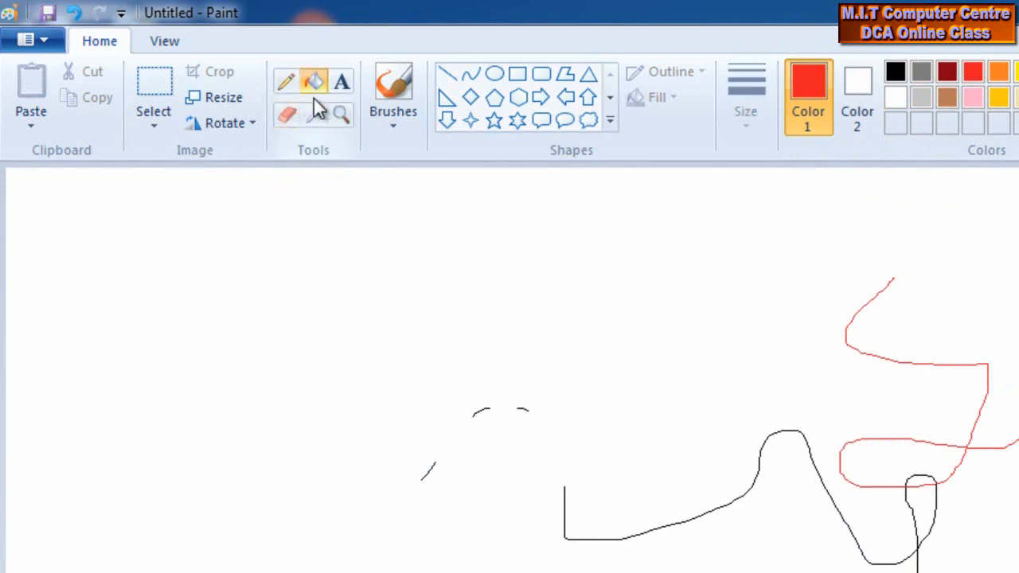
left_click(928, 457)
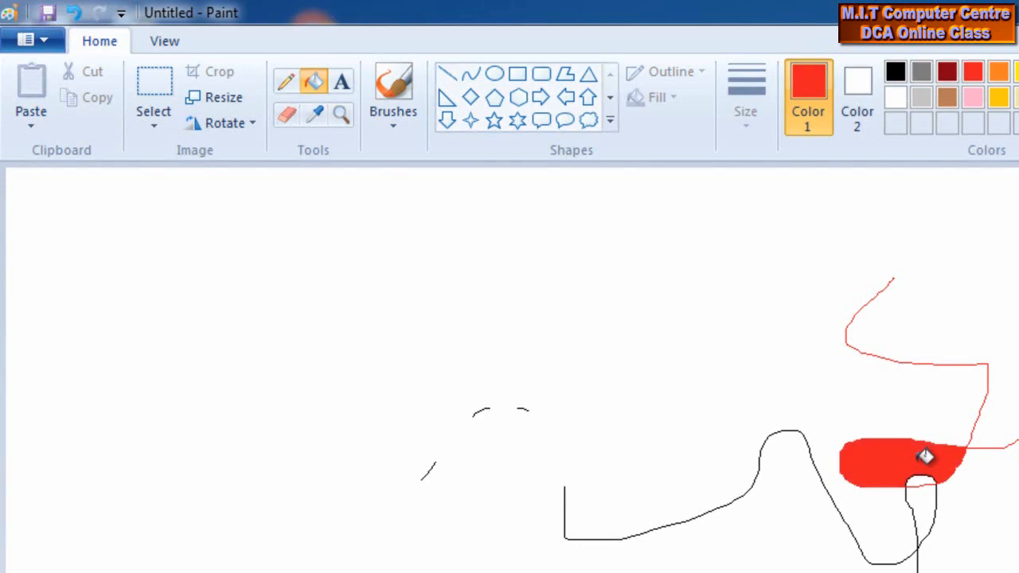
left_click(1001, 73)
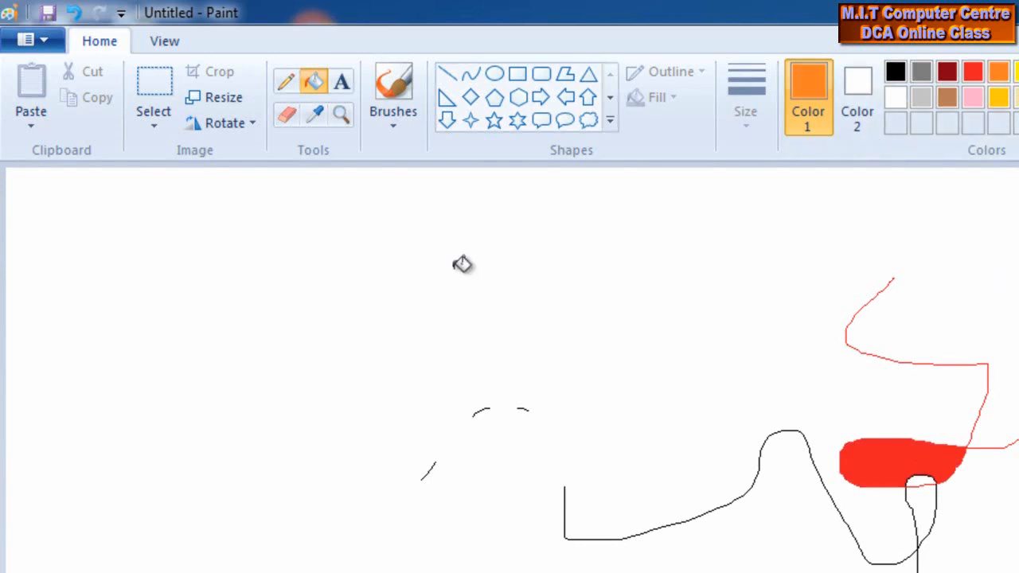
left_click(341, 90)
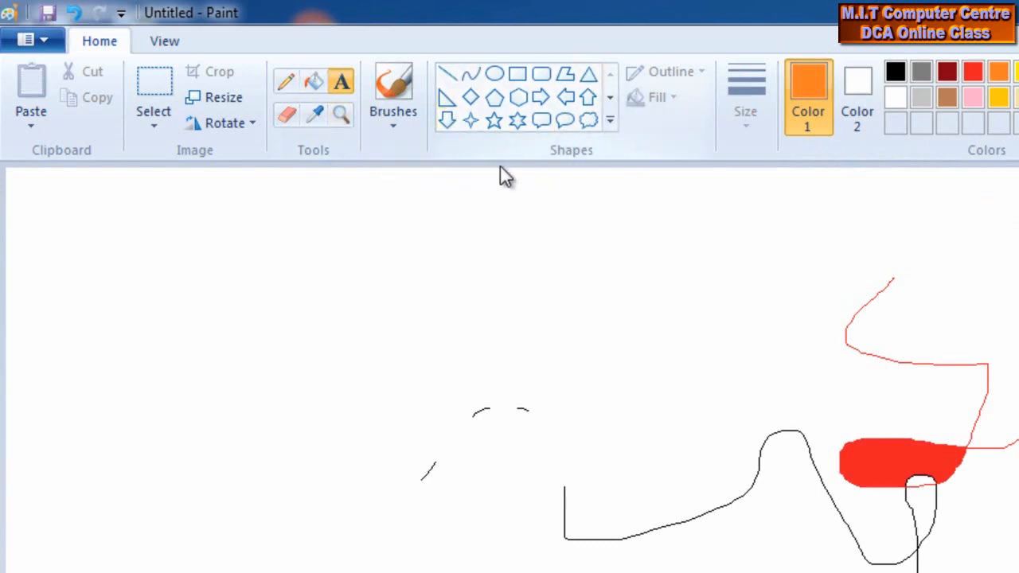
left_click(401, 126)
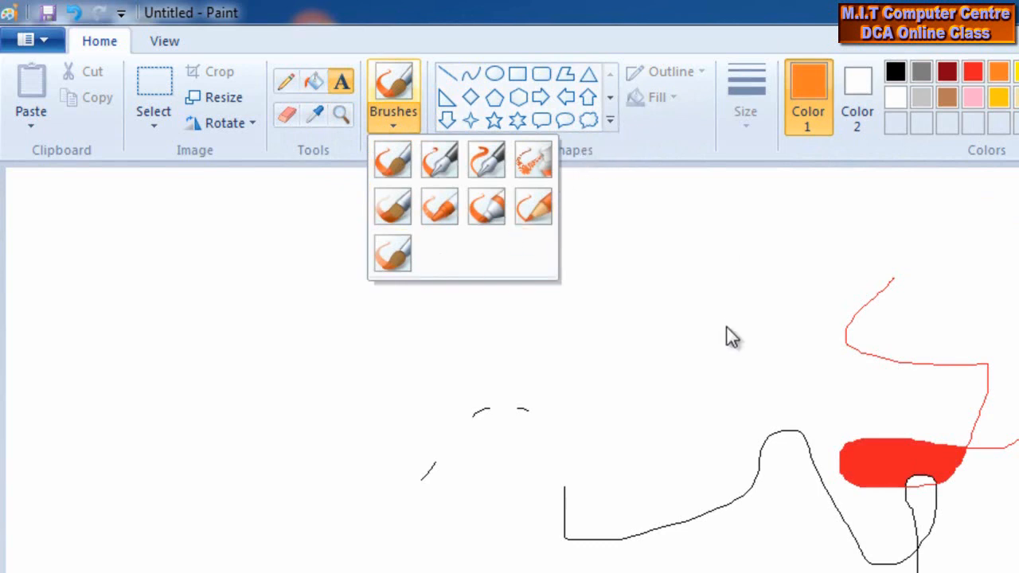
left_click(318, 397)
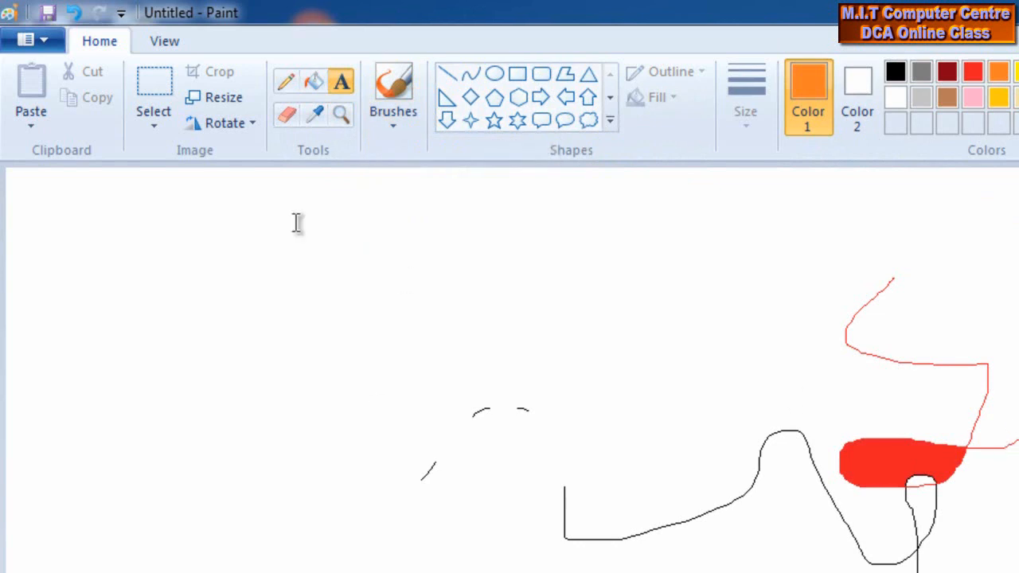
Enclose the whole drawing in a rectangular selection and delete it
left_click(154, 115)
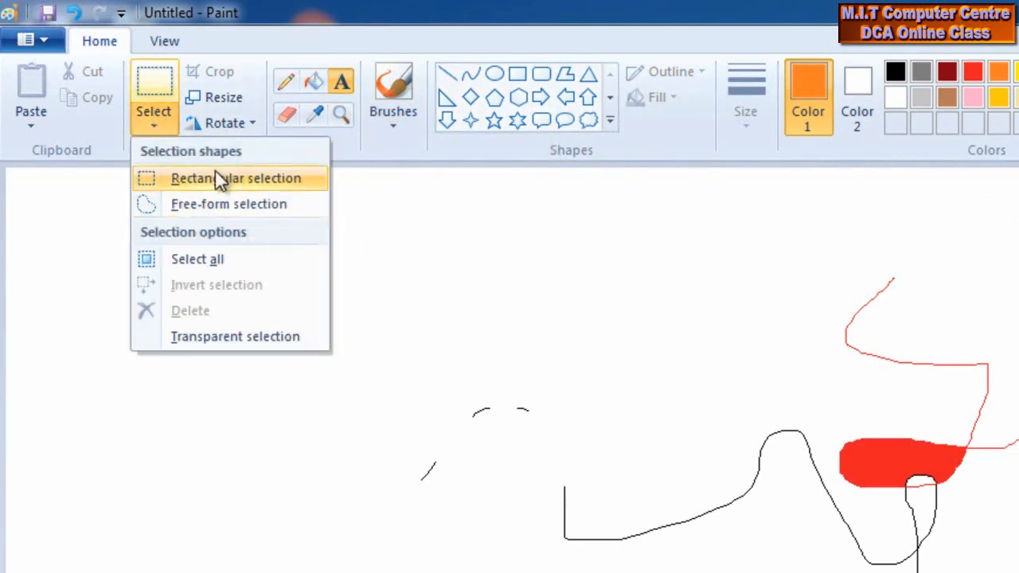
left_click(203, 178)
left_click_drag(303, 220, 1018, 572)
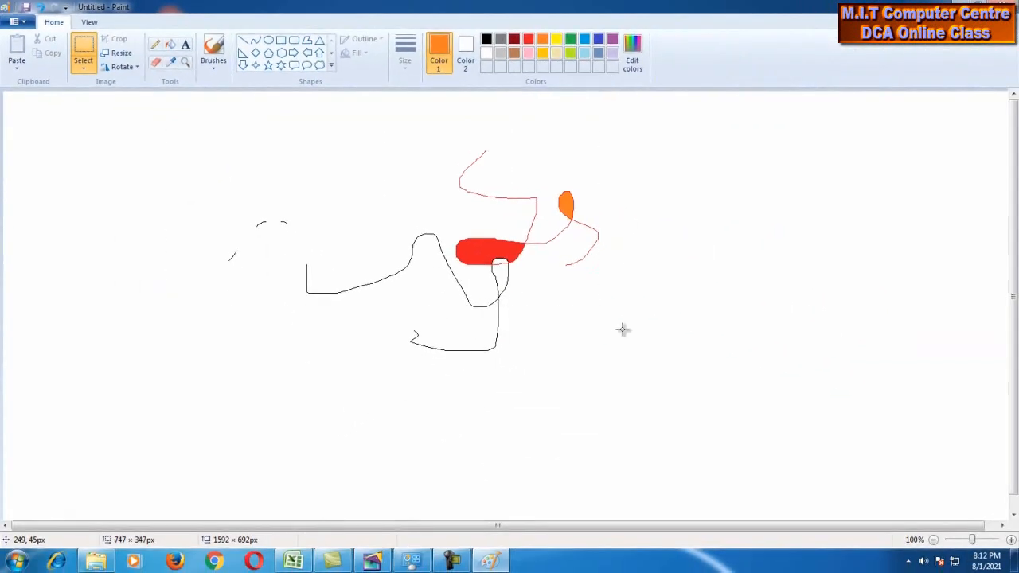
left_click_drag(700, 418, 702, 418)
key("Delete")
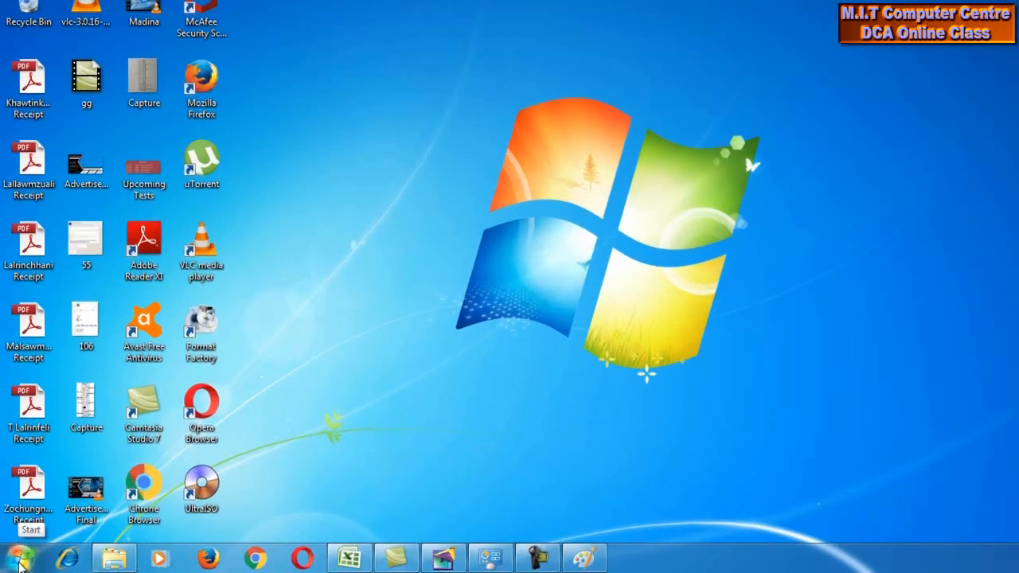
Launch WordPad from the Windows accessories and minimize its window
left_click(16, 561)
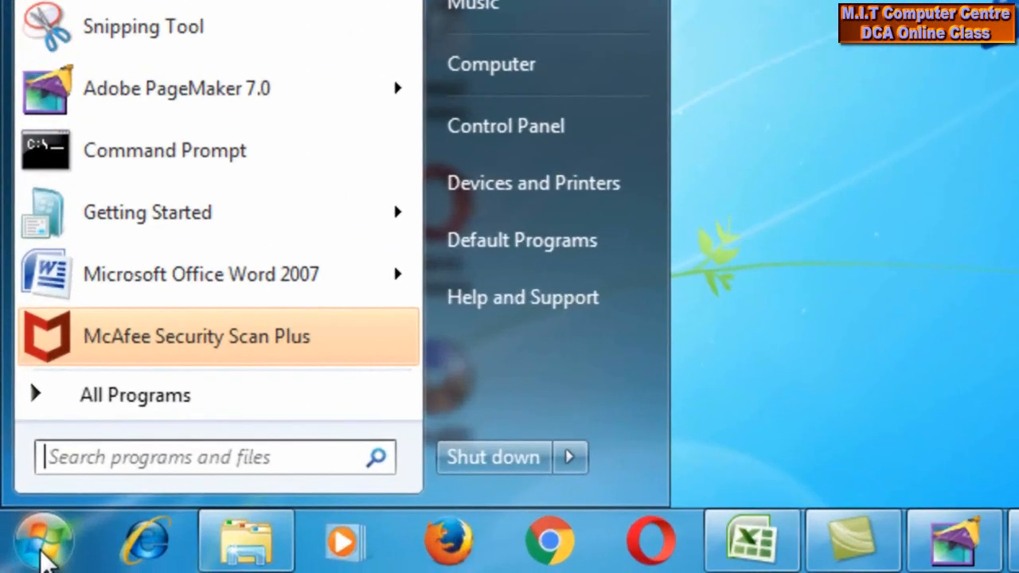
left_click(125, 408)
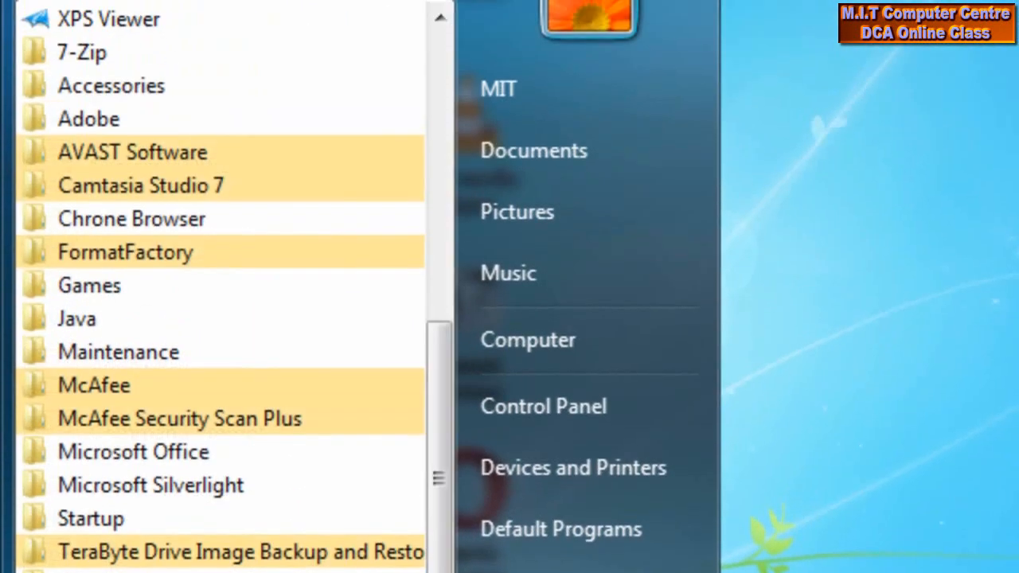
left_click(222, 84)
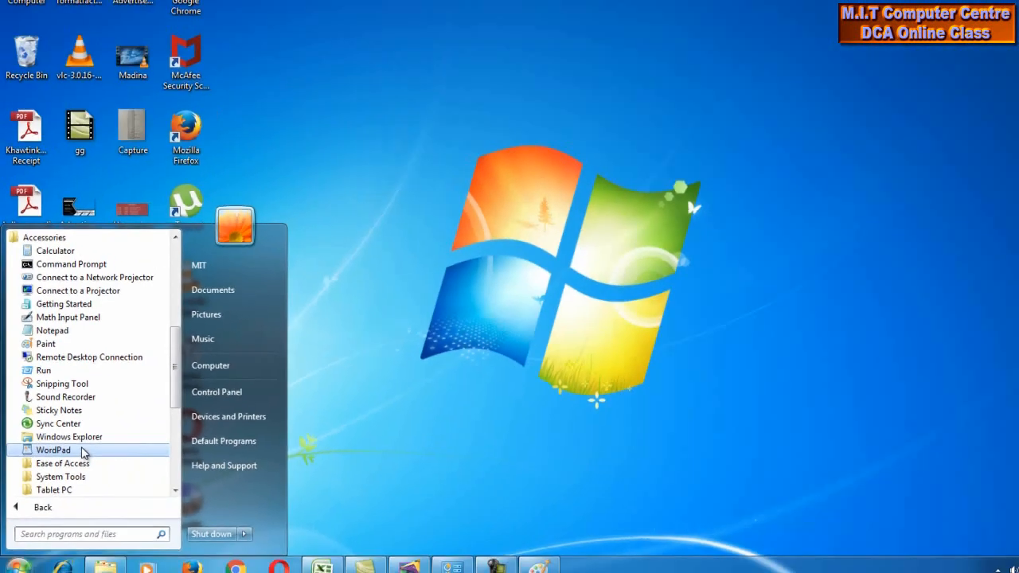
left_click(53, 450)
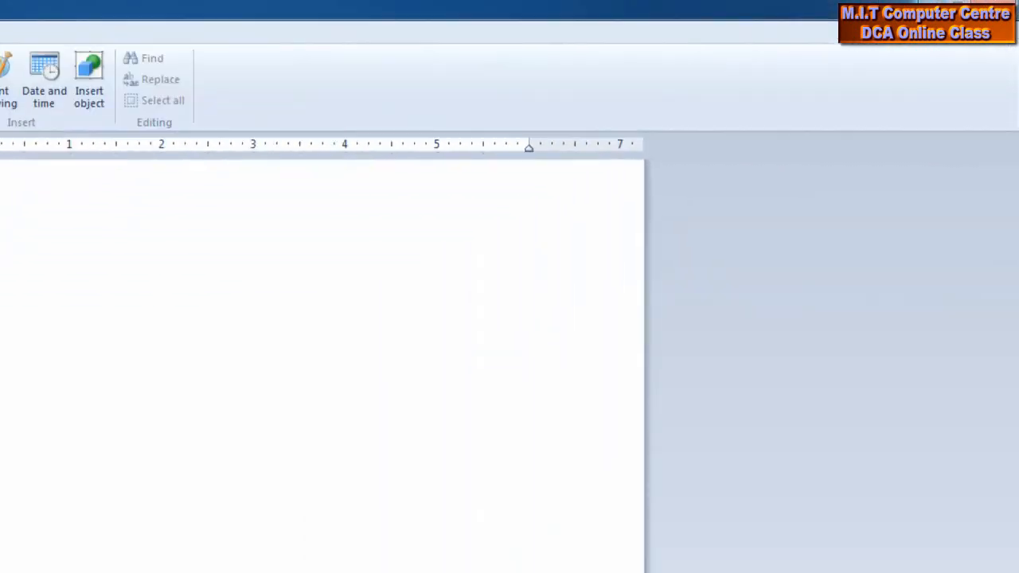
left_click(859, 36)
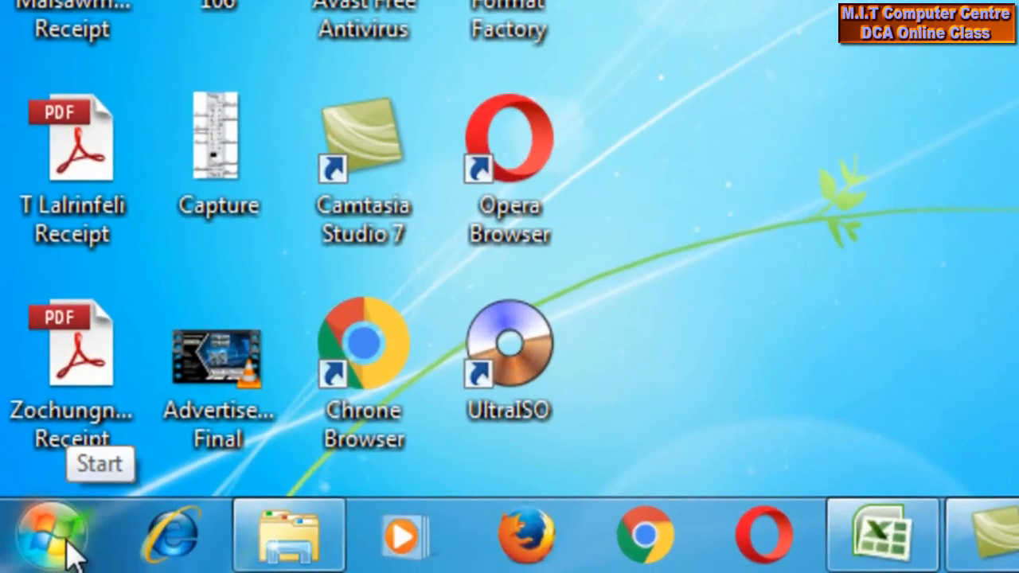
Launch Character Map from the accessories' system tools and move its window to the middle of the desktop
left_click(65, 548)
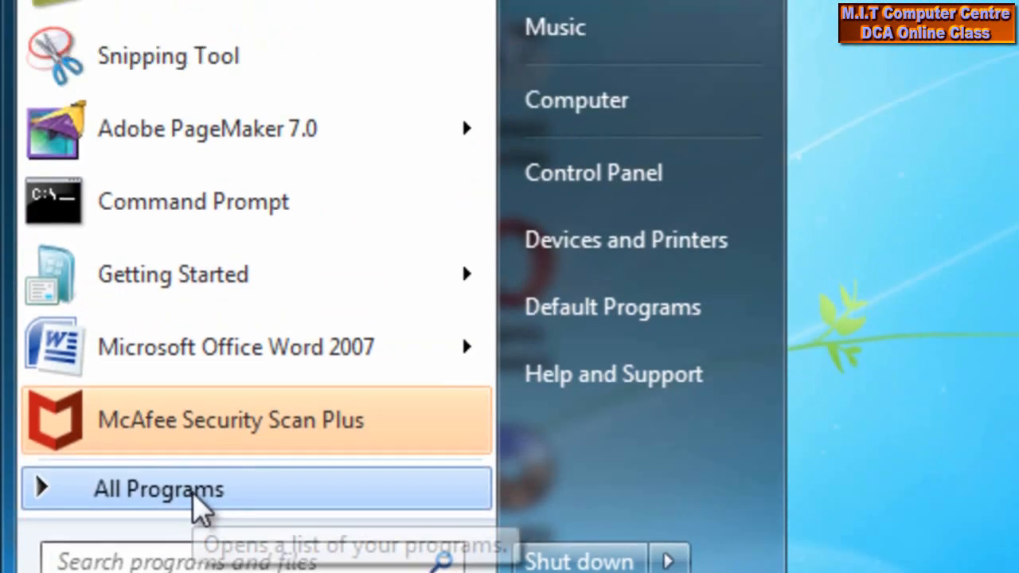
left_click(190, 372)
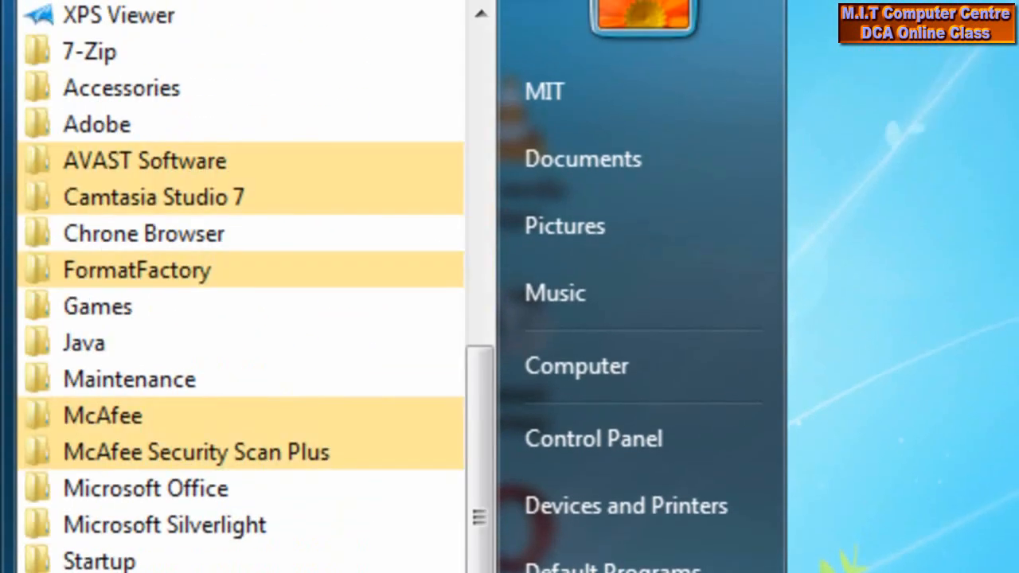
left_click(233, 101)
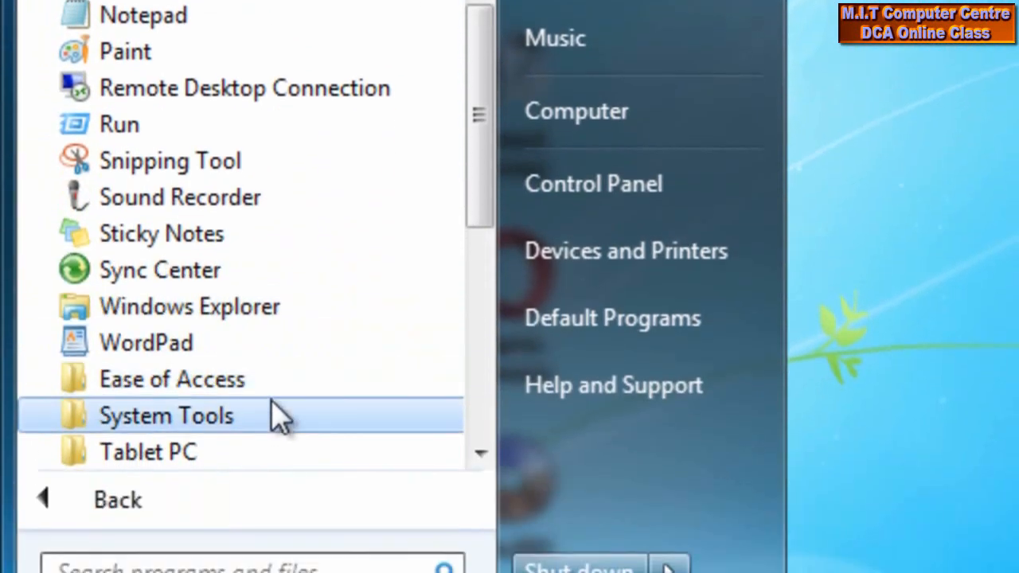
left_click(268, 414)
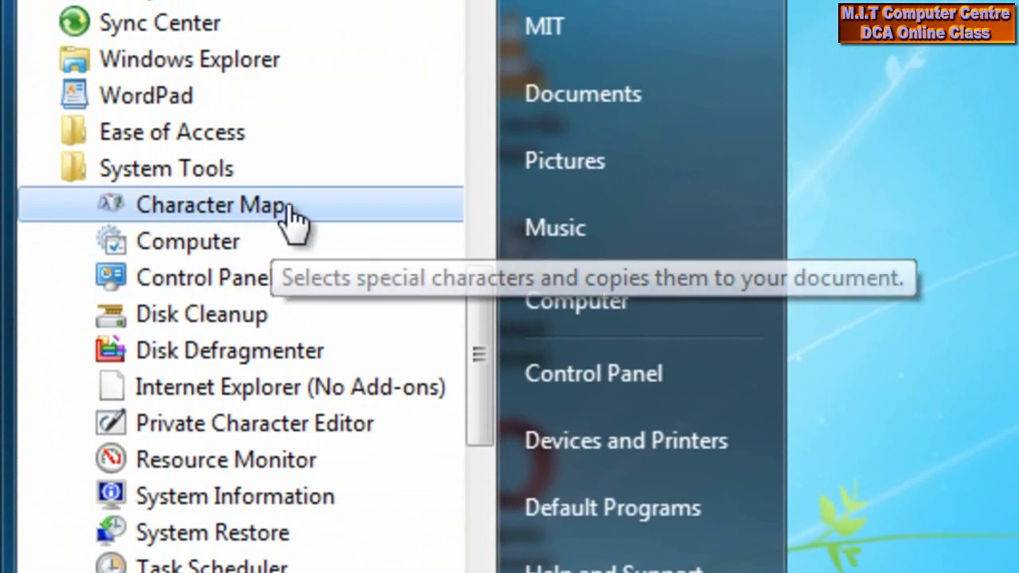
left_click(290, 217)
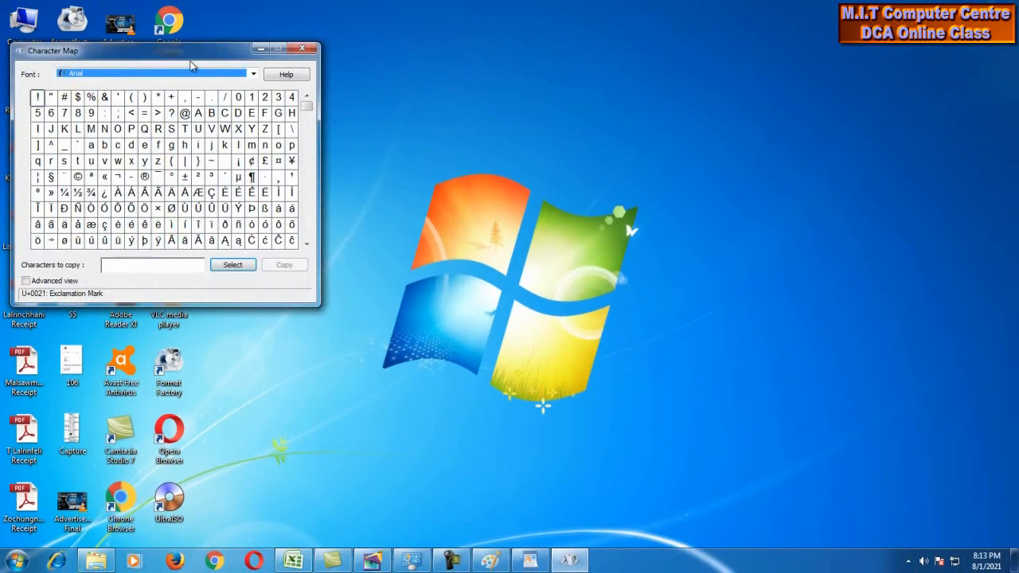
left_click_drag(197, 57, 555, 89)
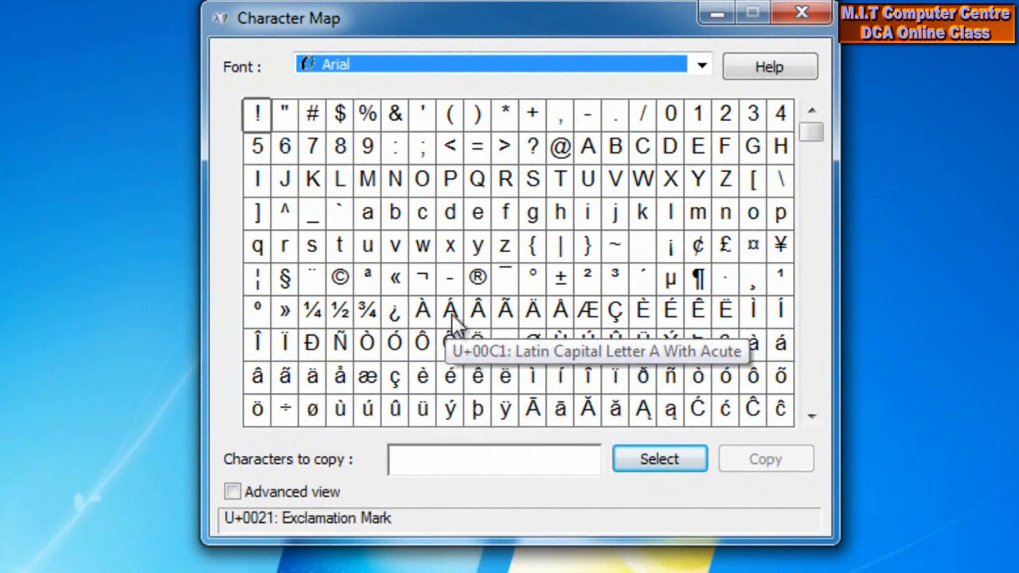
Magnify accented letters in the Arial character grid, ending on Â, and examine their keystroke codes
left_click(479, 310)
left_click_drag(483, 322, 726, 387)
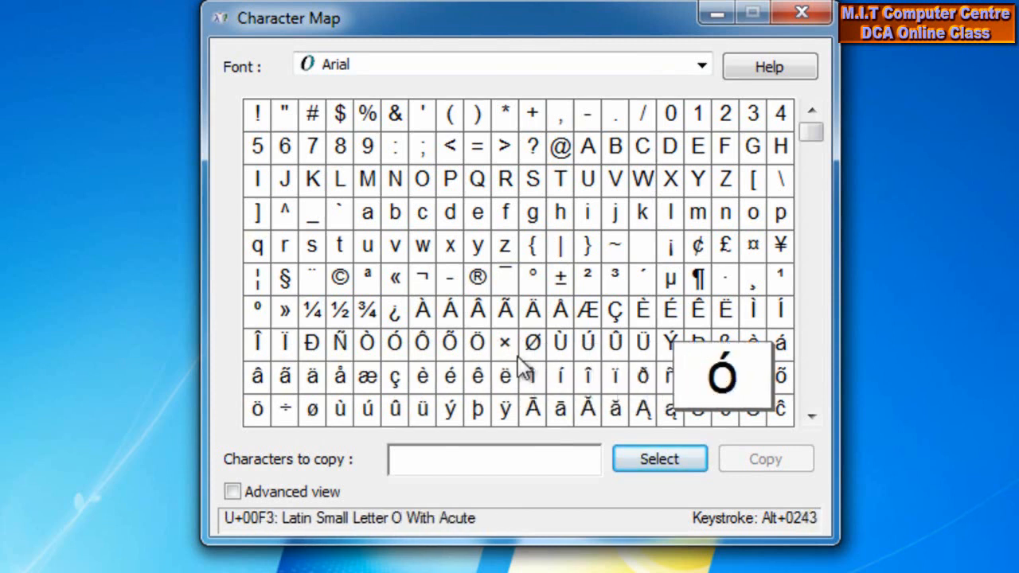
left_click(477, 314)
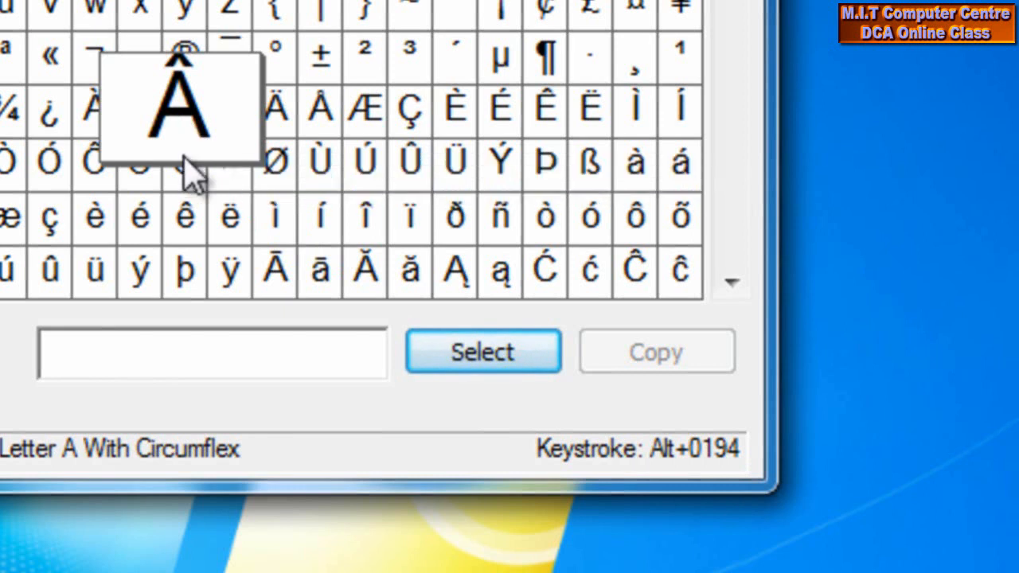
Magnify ê in the Arial character grid and examine its keystroke code
left_click(188, 223)
mouse_move(187, 223)
left_mouse_down()
mouse_move(7, 240)
mouse_move(333, 238)
mouse_move(235, 243)
mouse_move(181, 231)
left_mouse_up()
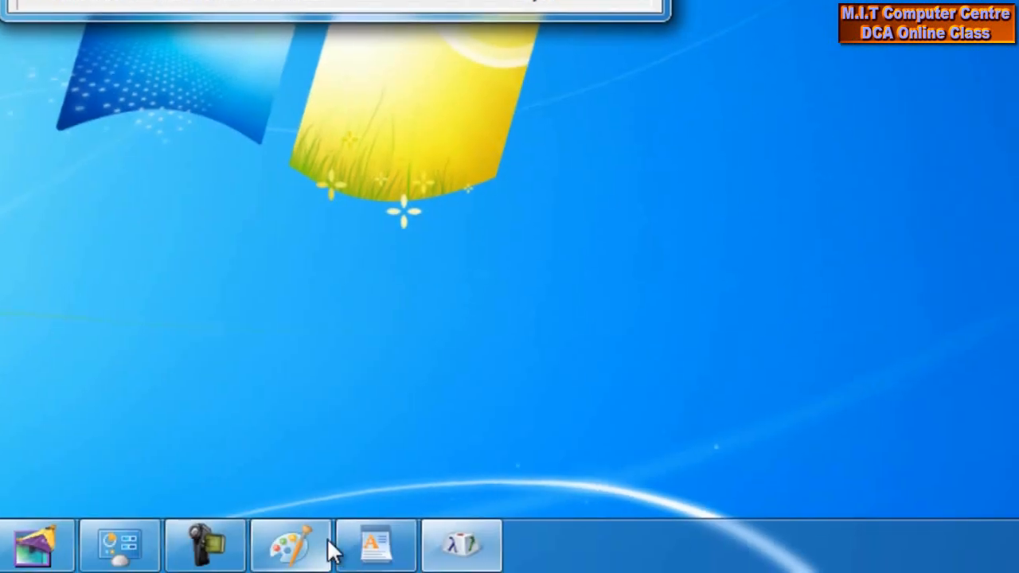
Restore the WordPad document and enter the line "Ka ngaih êm êm thin," using the special character ê
mouse_move(380, 560)
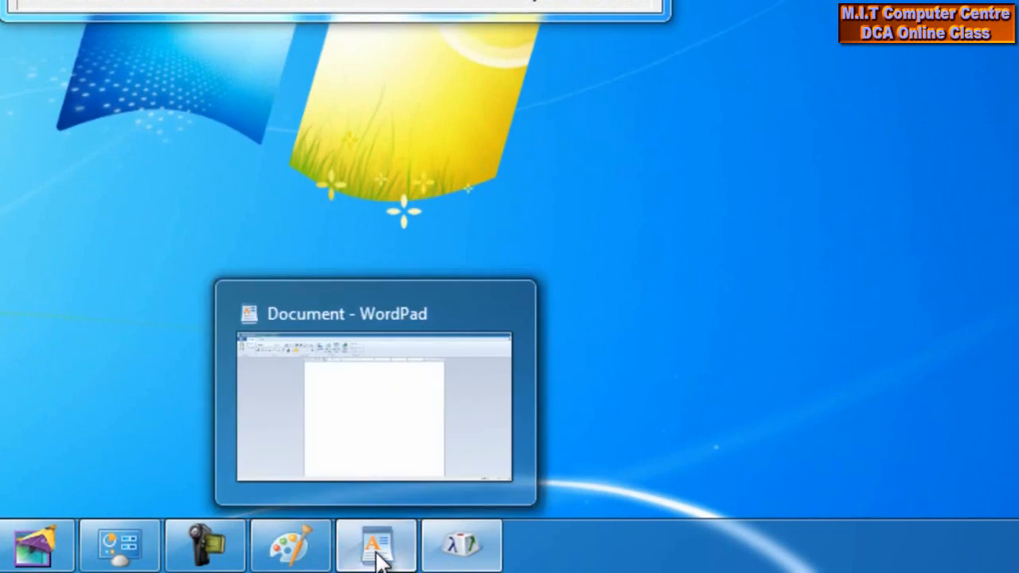
left_click(379, 560)
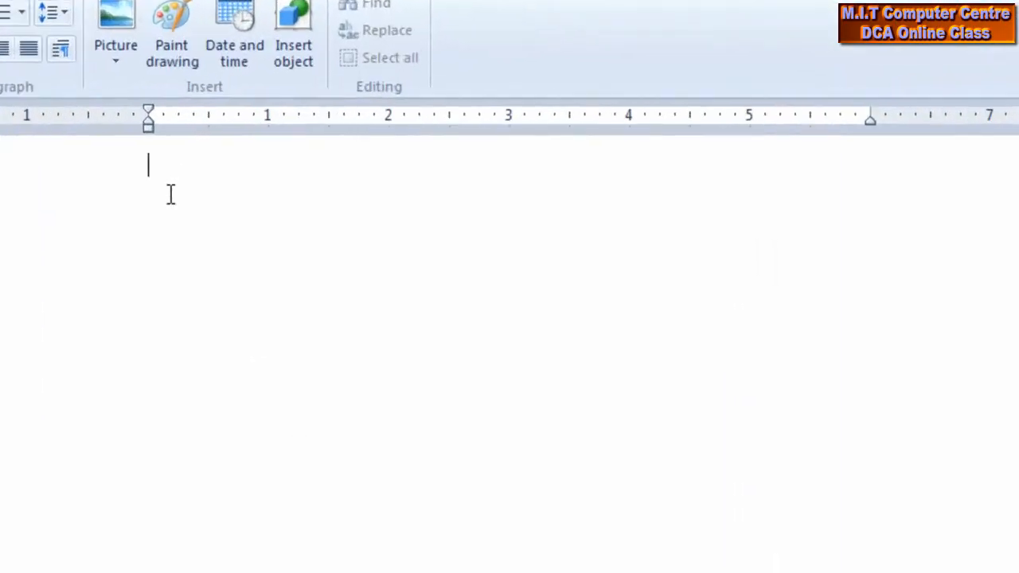
type("Ka")
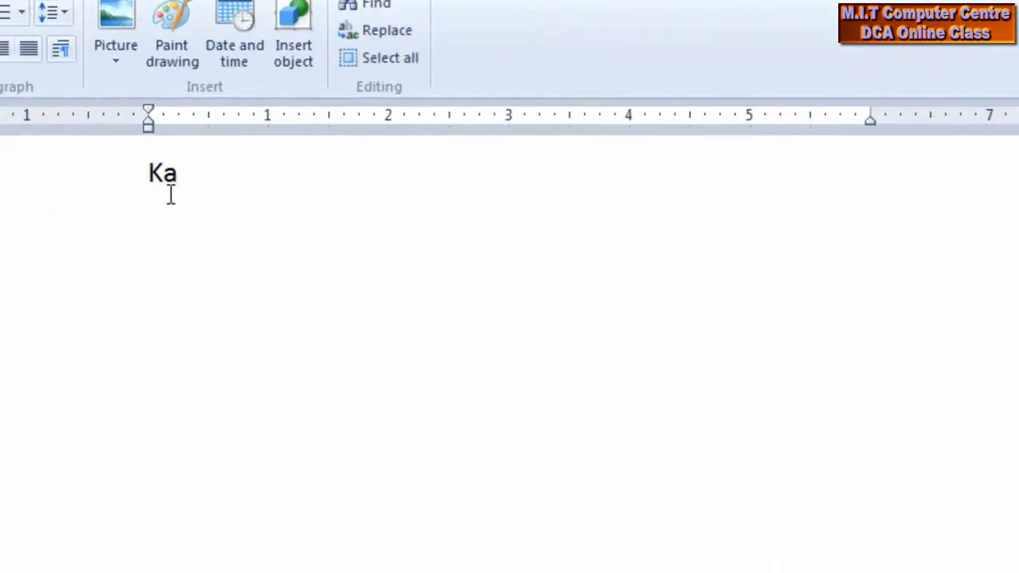
type(" ngaih")
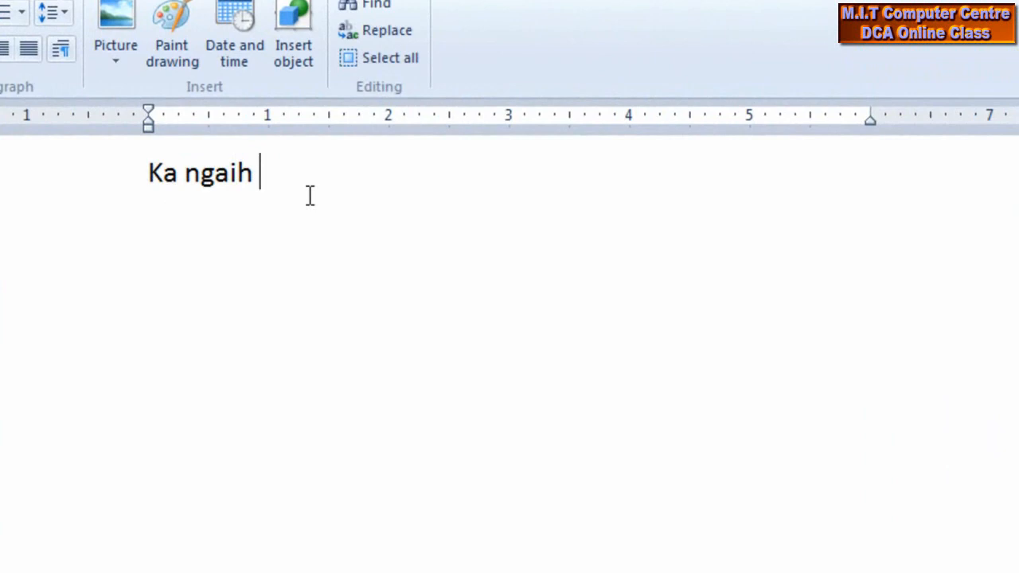
type("êm ")
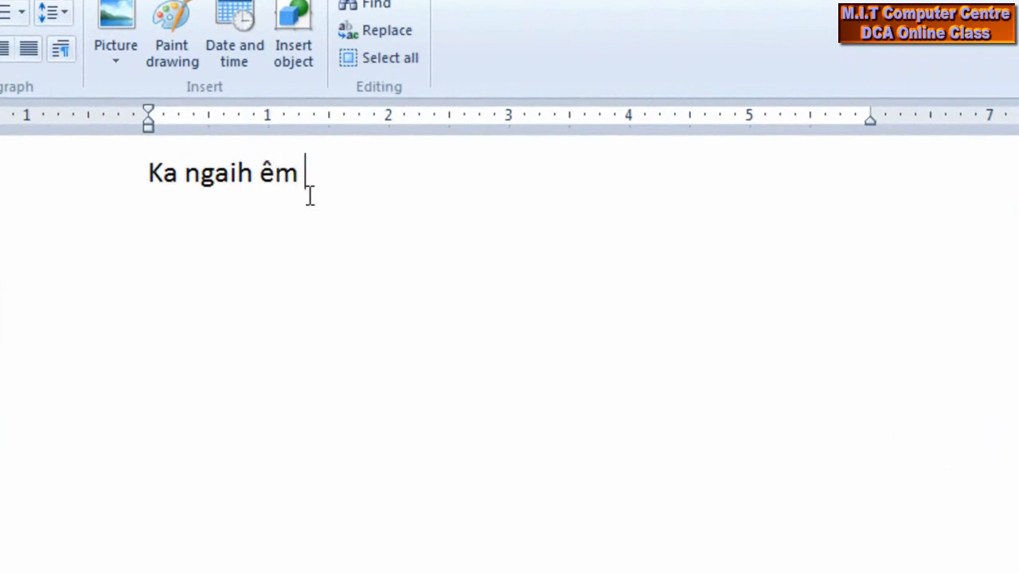
type("ê")
type("m t")
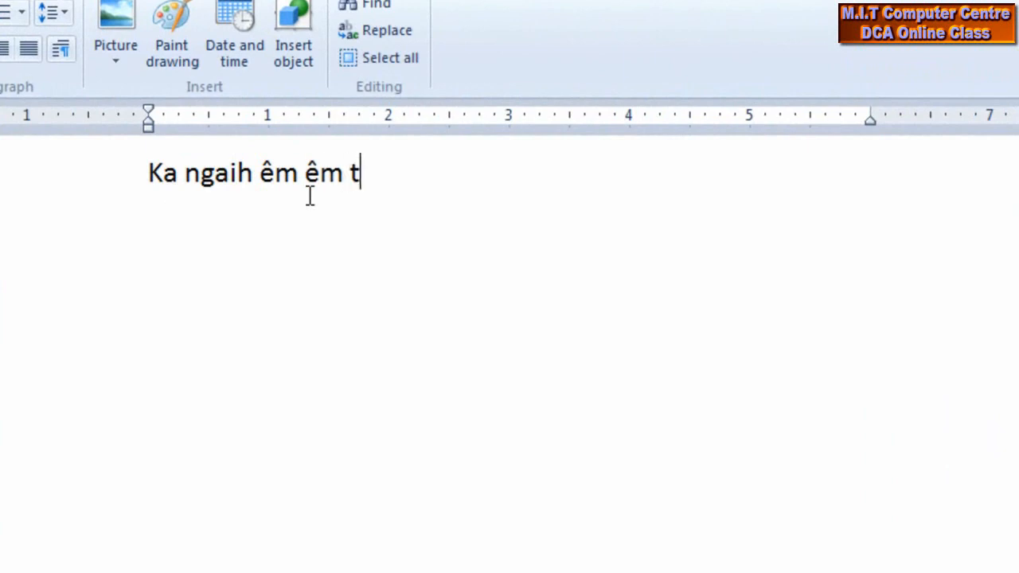
type("hin,")
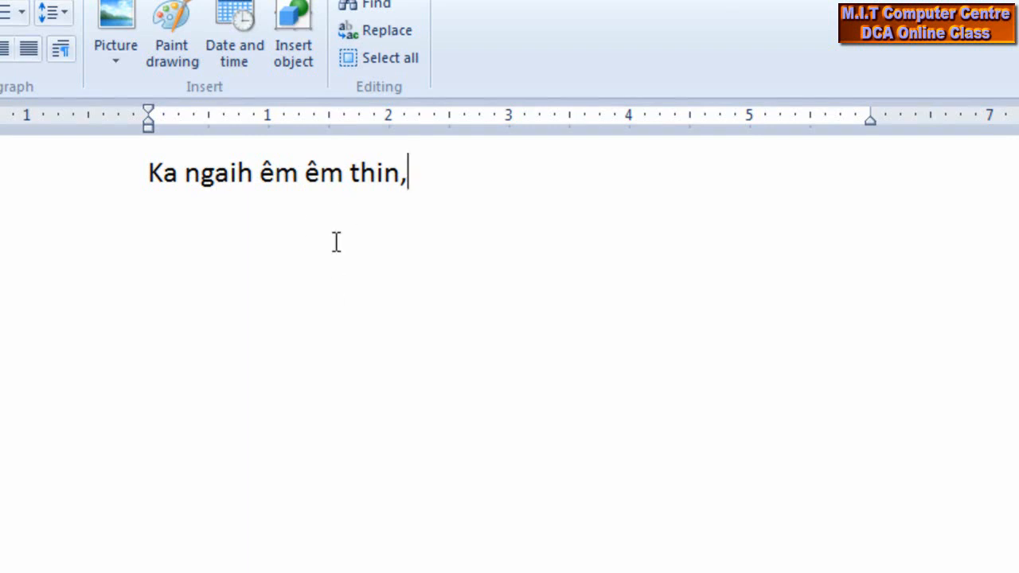
Select the whole line in WordPad and display the Bauhaus 93 font in Character Map
left_click_drag(432, 167, 134, 191)
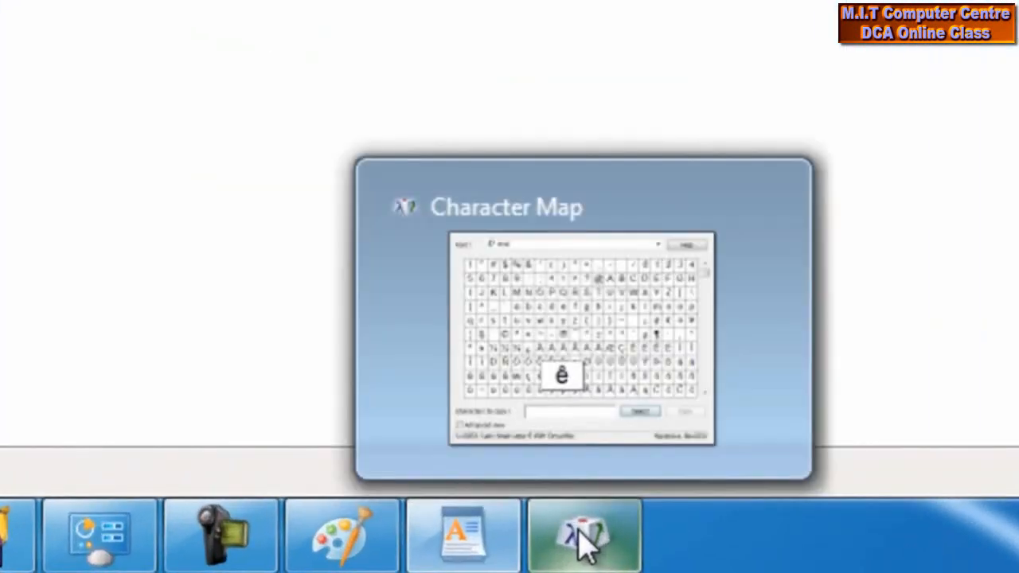
left_click(585, 544)
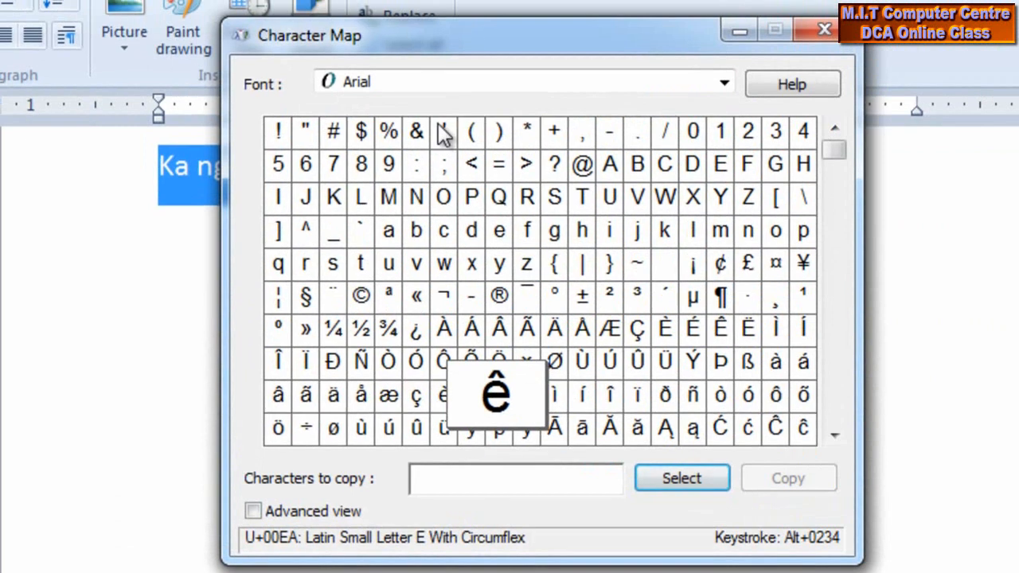
left_click(547, 82)
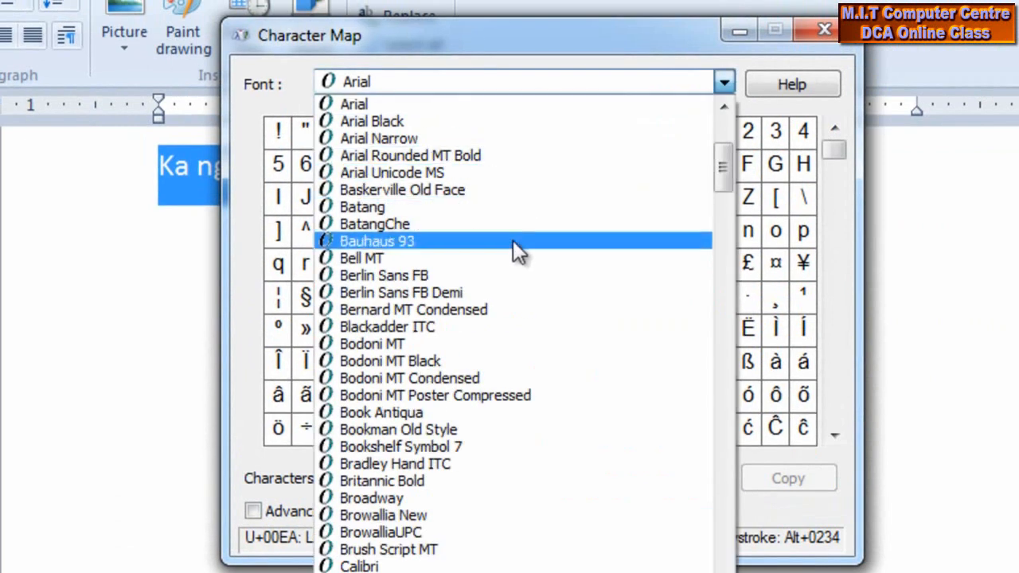
left_click(550, 241)
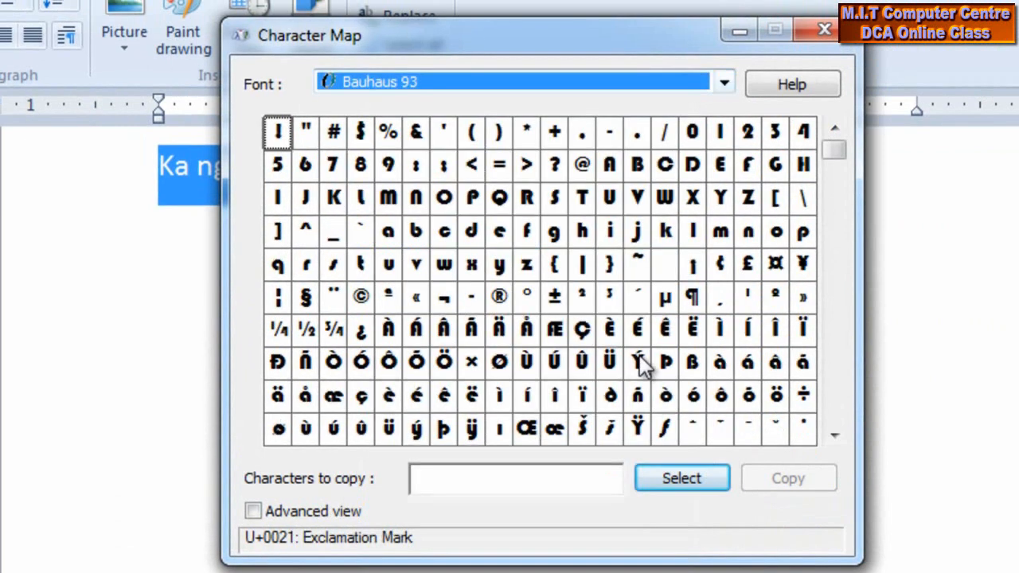
Browse the font list in Character Map and set the font to Webdings
left_click(722, 86)
scroll(584, 376, "down", 11)
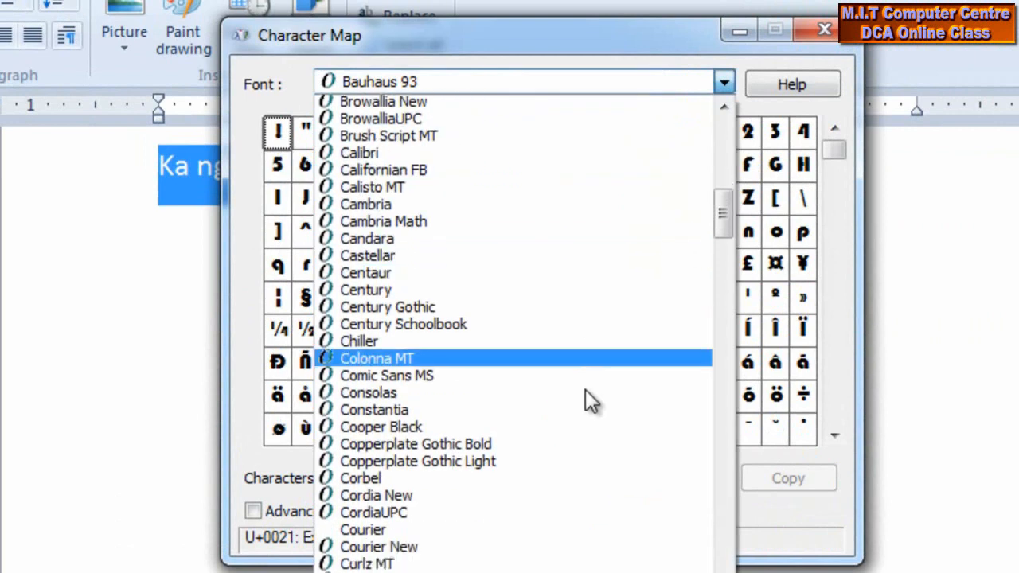
scroll(540, 408, "down", 15)
scroll(533, 385, "up", 10)
left_click(545, 82)
left_click(545, 82)
left_click(545, 82)
key("w")
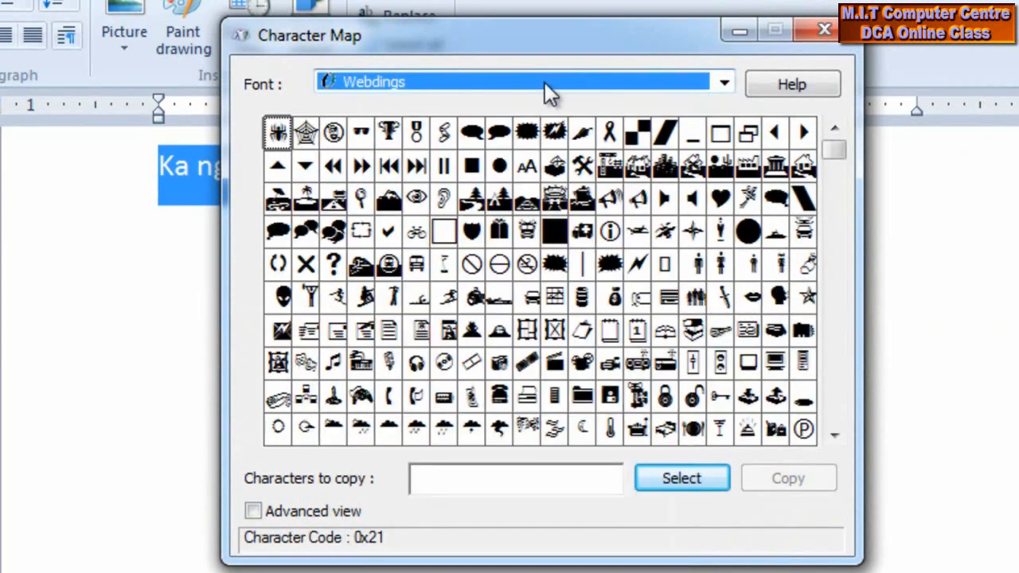
left_click(545, 82)
left_click(544, 82)
Pick the stadium symbol in the Webdings grid, add it to the characters to copy and copy it
left_click_drag(443, 165, 556, 206)
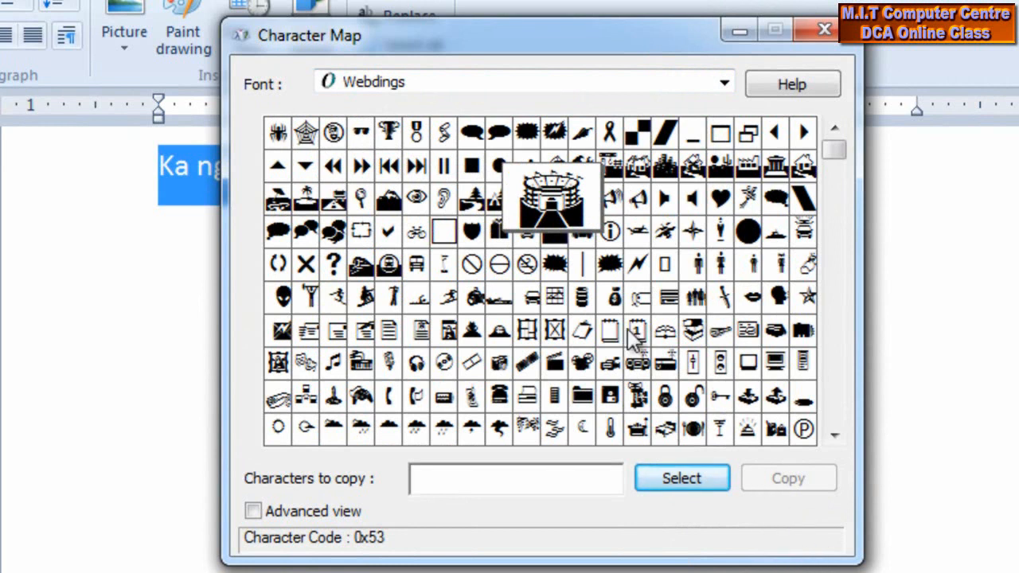
left_click(691, 484)
left_click(787, 478)
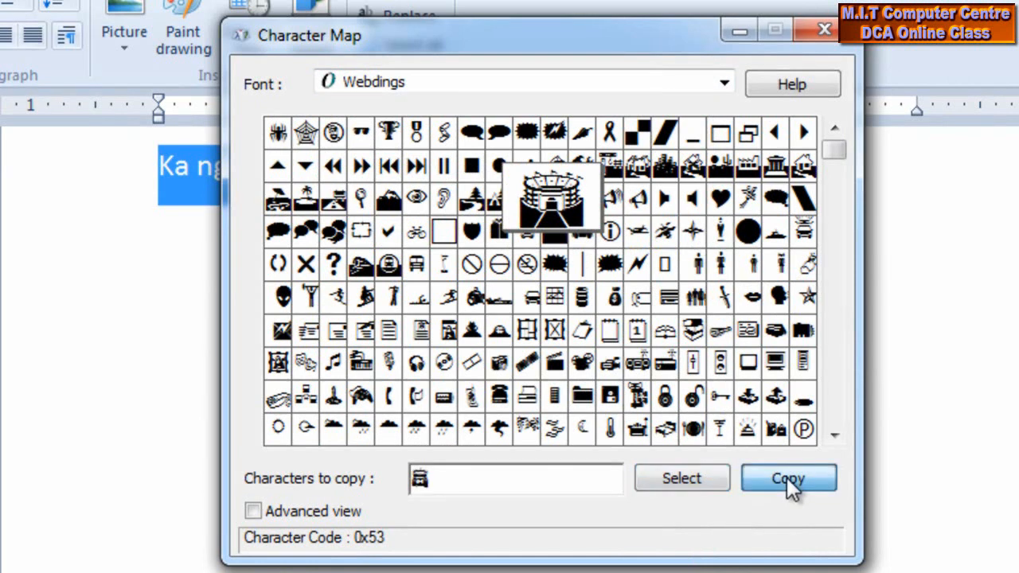
Minimize Character Map and replace the text line in WordPad with the copied stadium symbol
left_click(739, 32)
left_click(459, 186)
left_click_drag(460, 186, 43, 159)
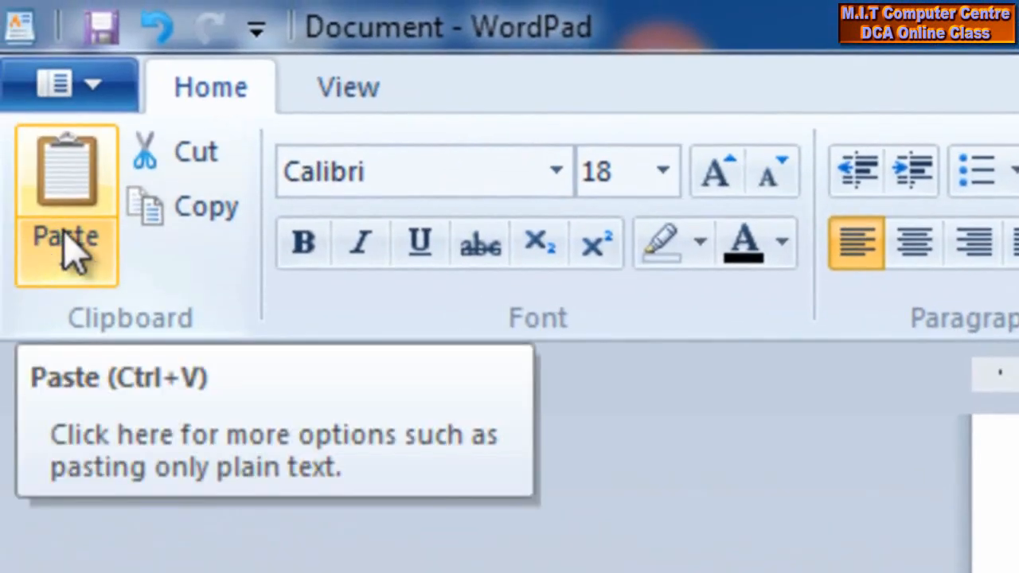
left_click(66, 239)
left_click(118, 319)
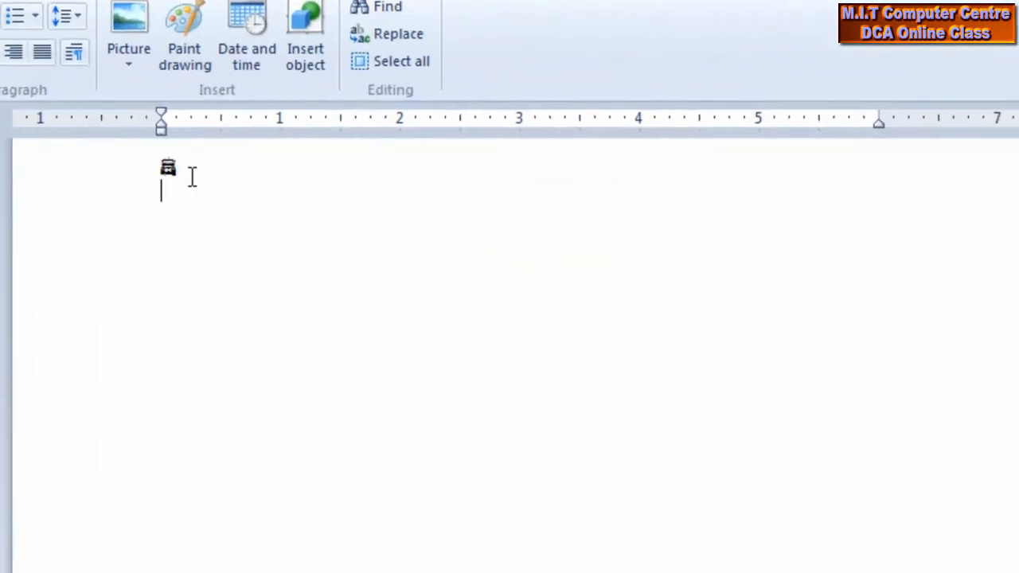
Enlarge the pasted stadium symbol to font size 200 and deselect it
left_click_drag(185, 171, 148, 173)
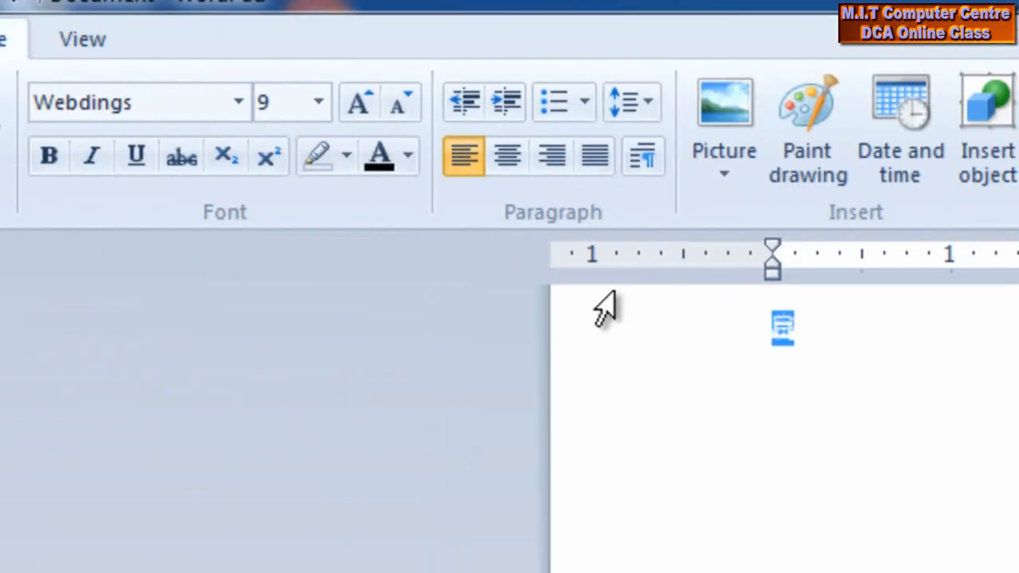
left_click(557, 148)
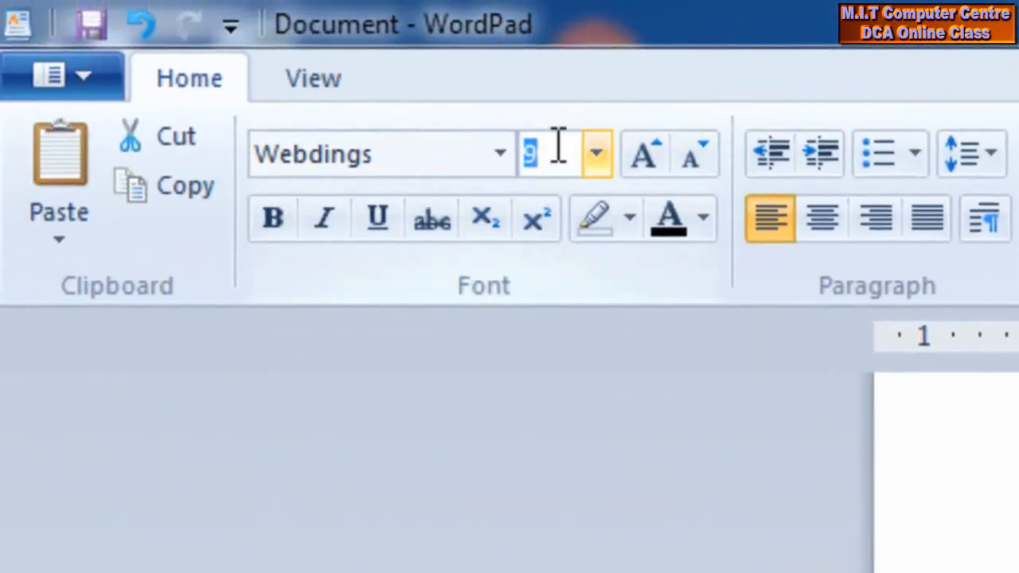
type("20")
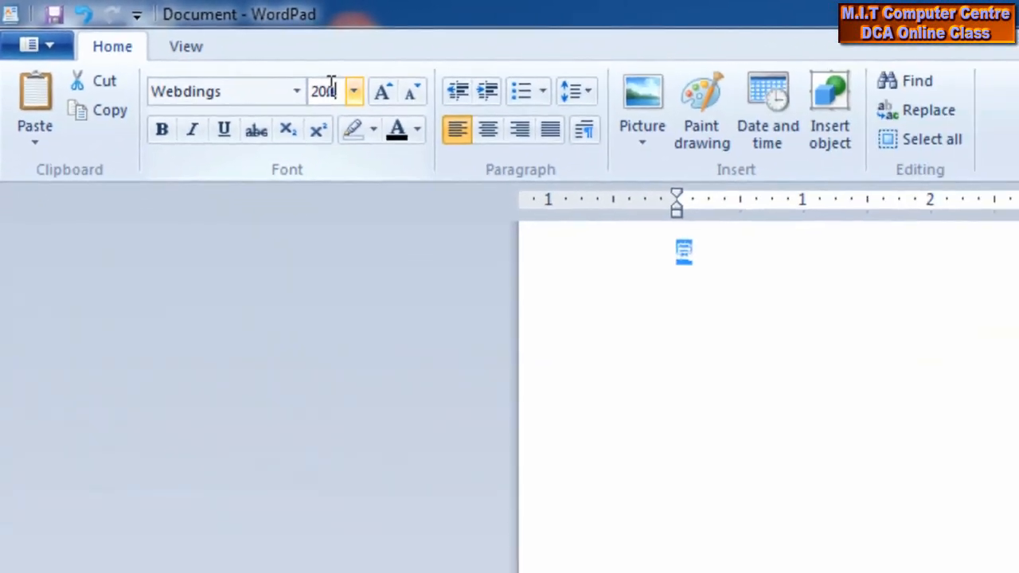
type("0")
key("Return")
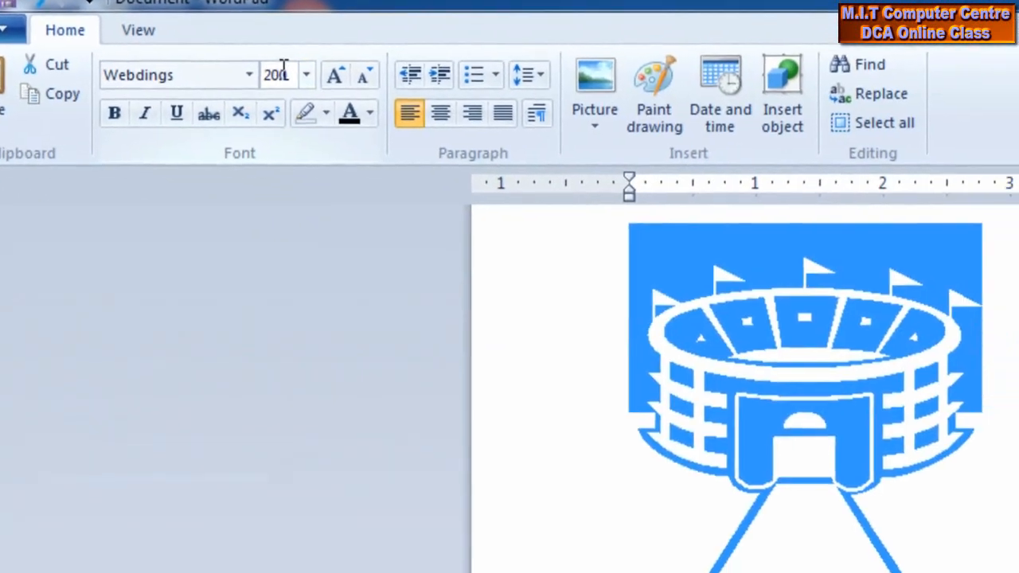
left_click(1018, 368)
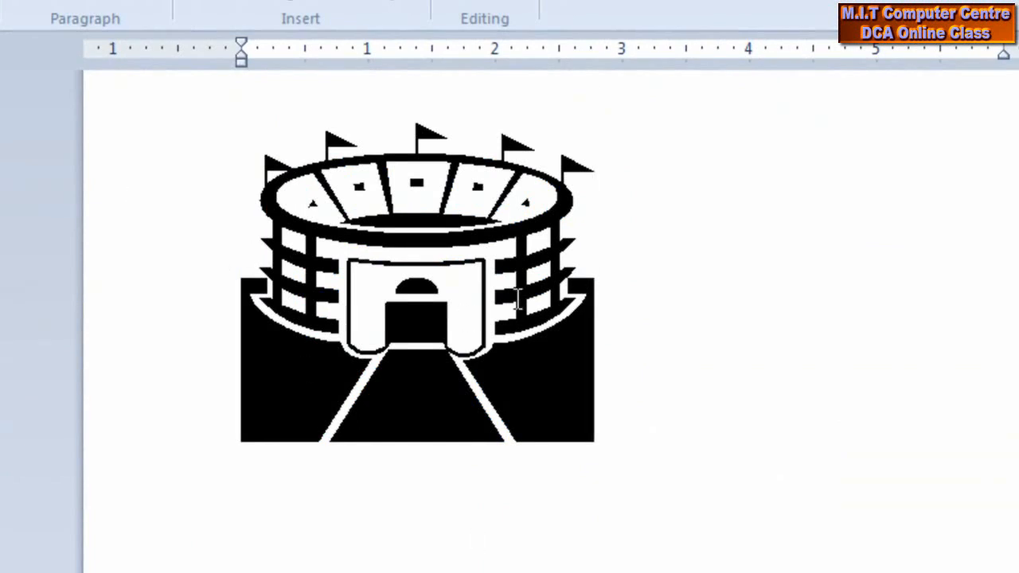
Copy the enlarged stadium symbol from the WordPad document and switch to Paint
left_click_drag(507, 276, 341, 263)
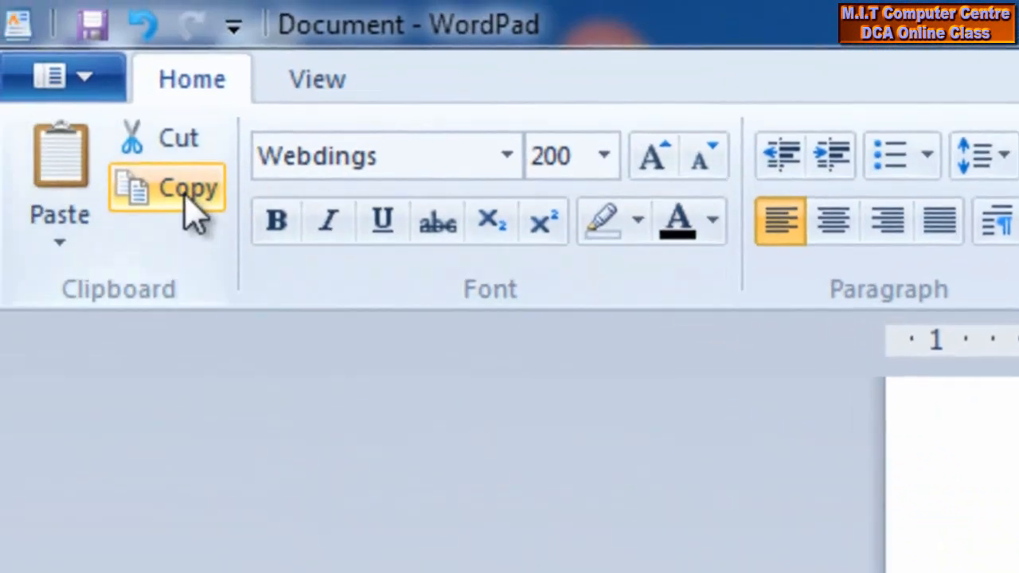
left_click(185, 203)
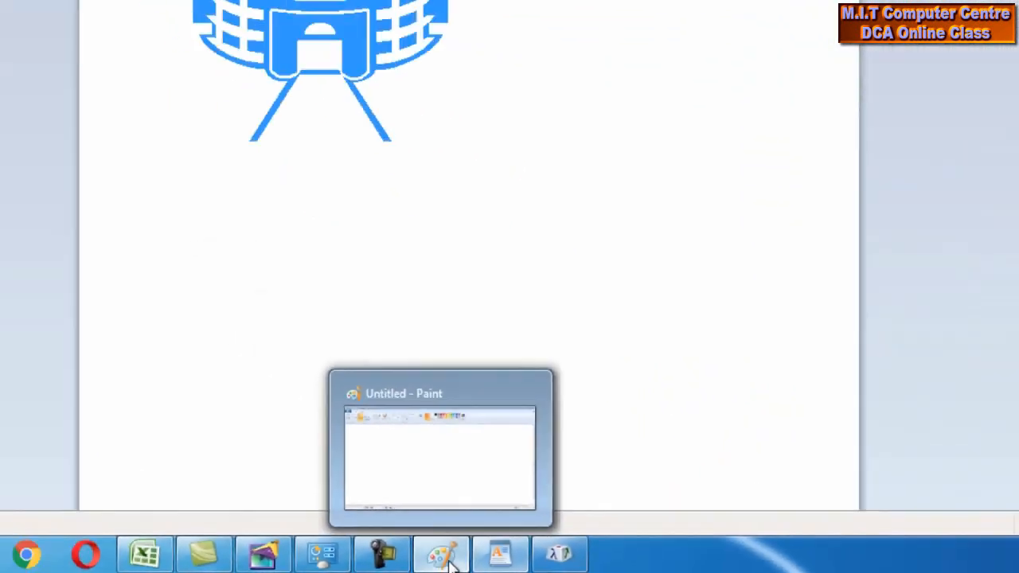
left_click(450, 564)
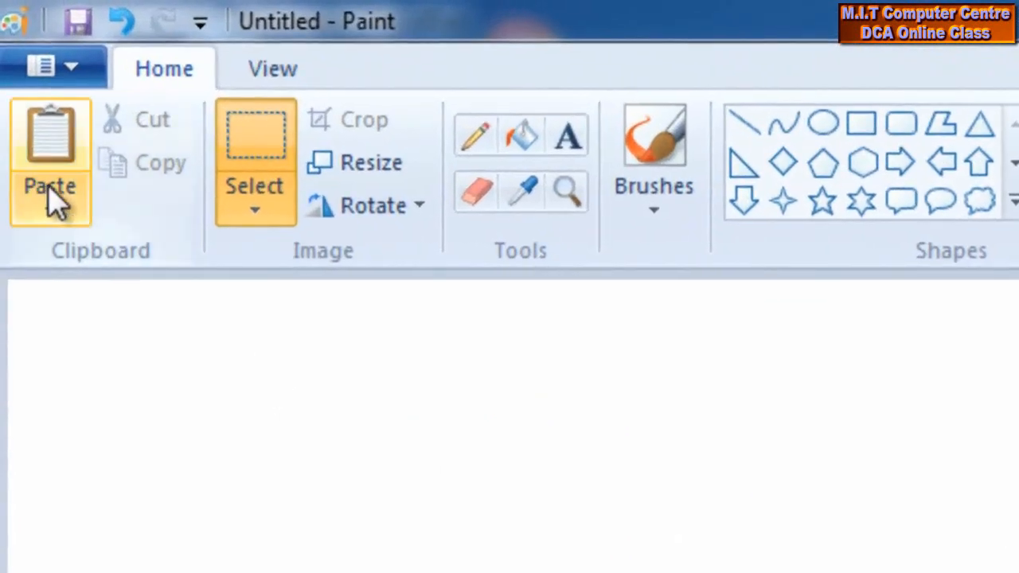
Paste the stadium picture onto the Paint canvas and move it away from the corner toward the middle
left_click(50, 203)
left_click(102, 253)
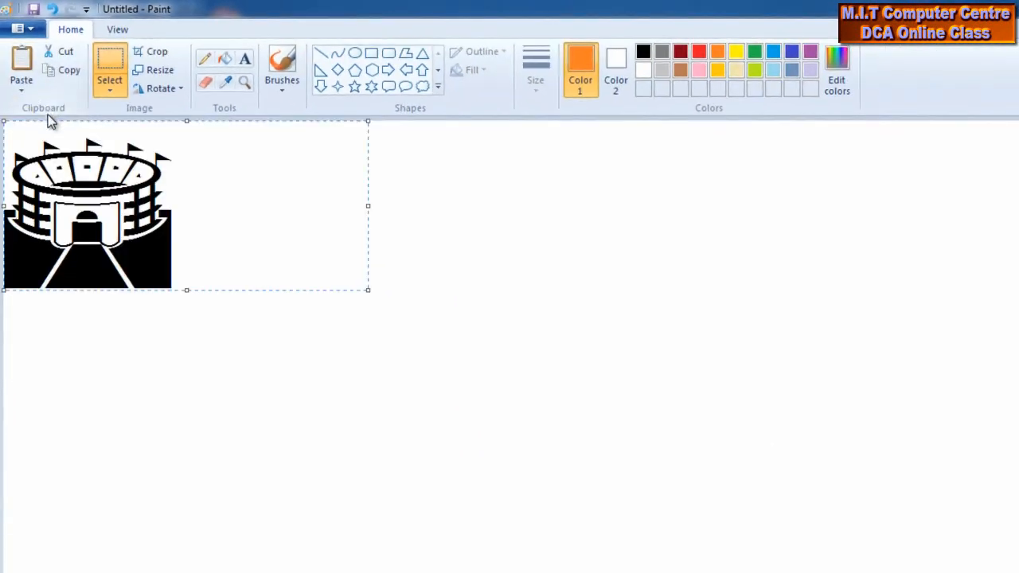
left_click_drag(102, 228, 542, 333)
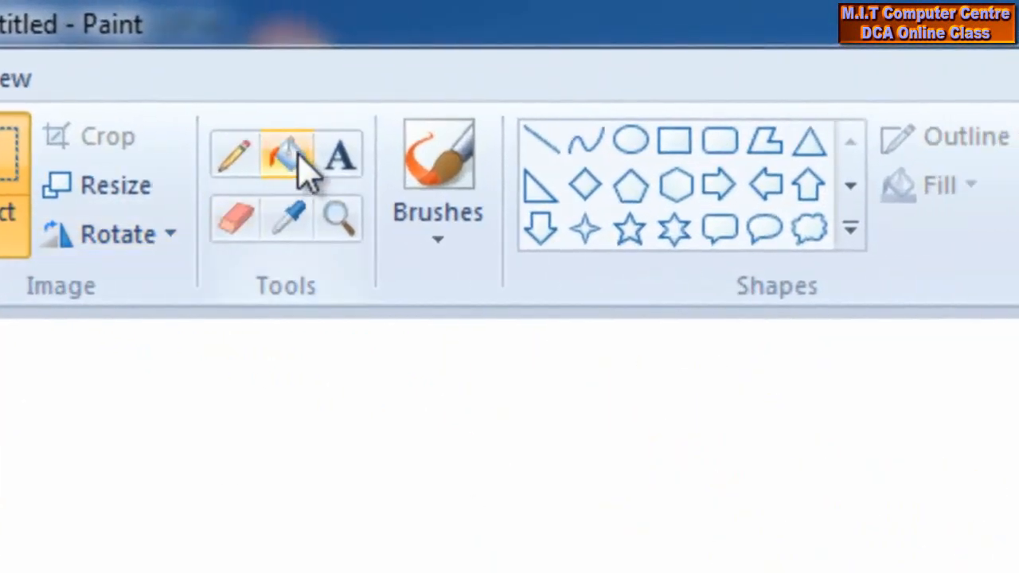
Fill the three black ground areas in front of the stadium with brown
left_click(305, 166)
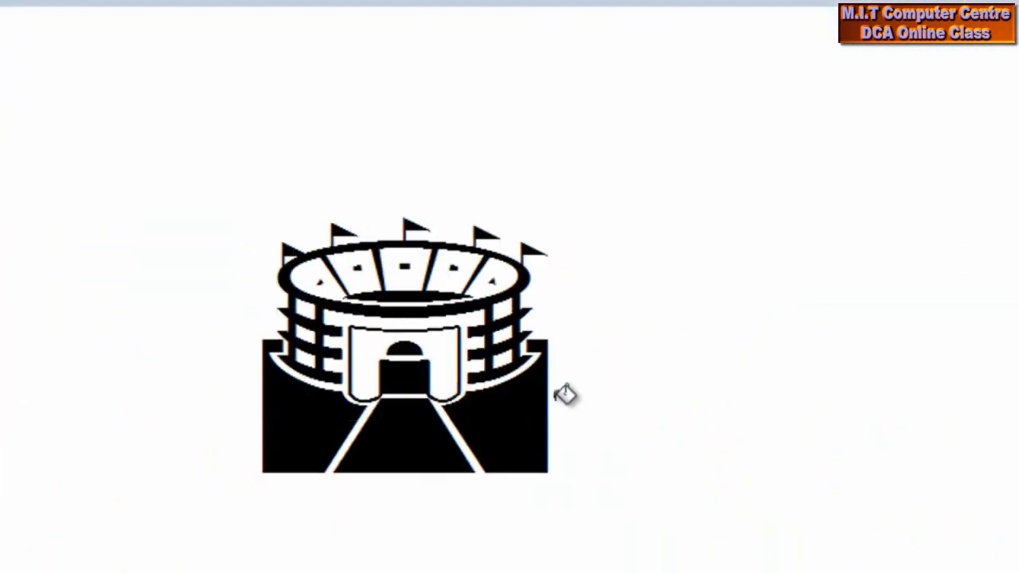
left_click(533, 402)
left_click(389, 446)
left_click(326, 434)
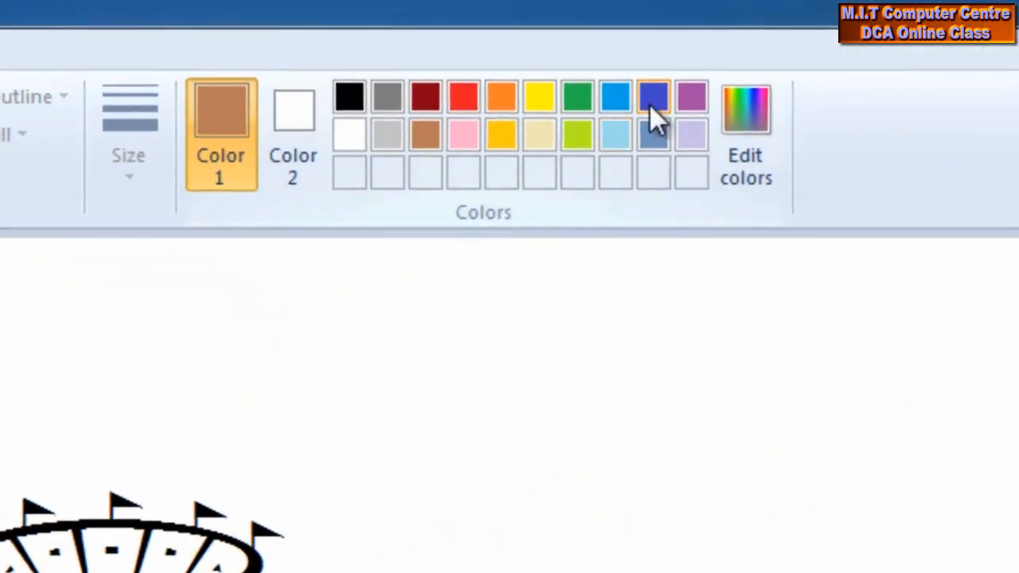
Fill the black walls and rim of the stadium with indigo blue
left_click(650, 100)
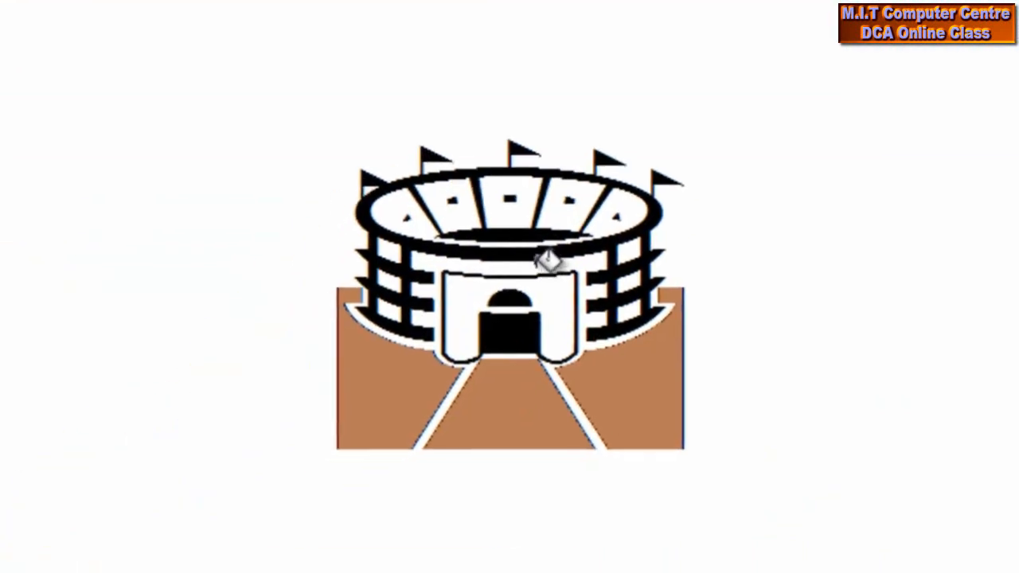
left_click(545, 265)
left_click(411, 258)
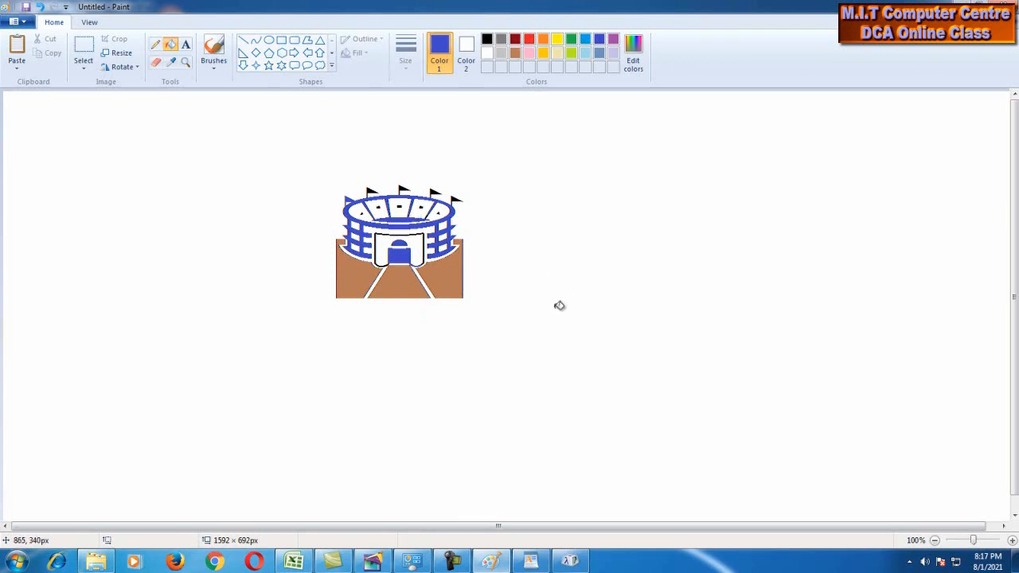
Revisit the stadium symbol in Character Map, copy it again, and review its enlarged version in the WordPad document
left_click(574, 563)
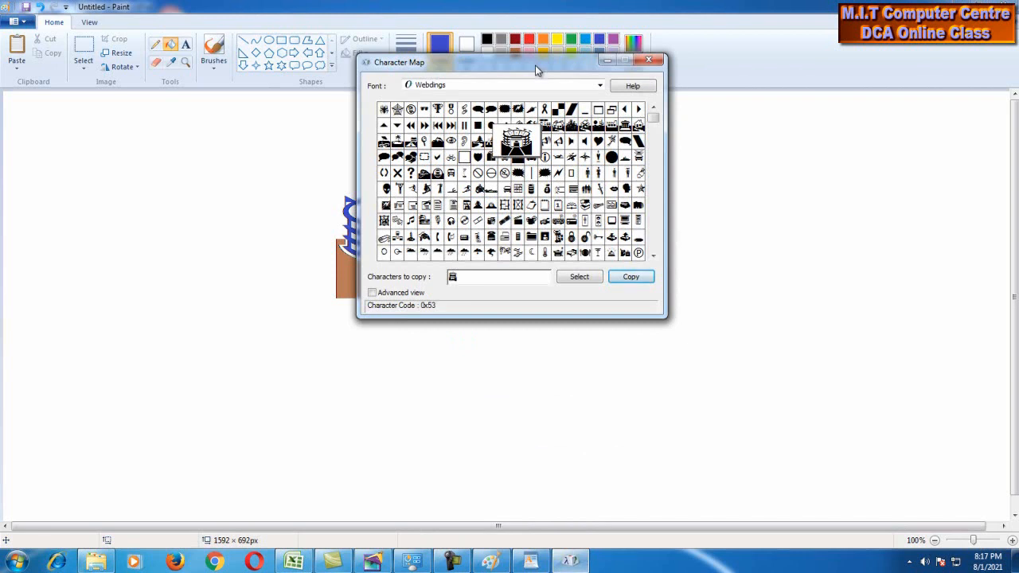
left_click_drag(535, 67, 522, 94)
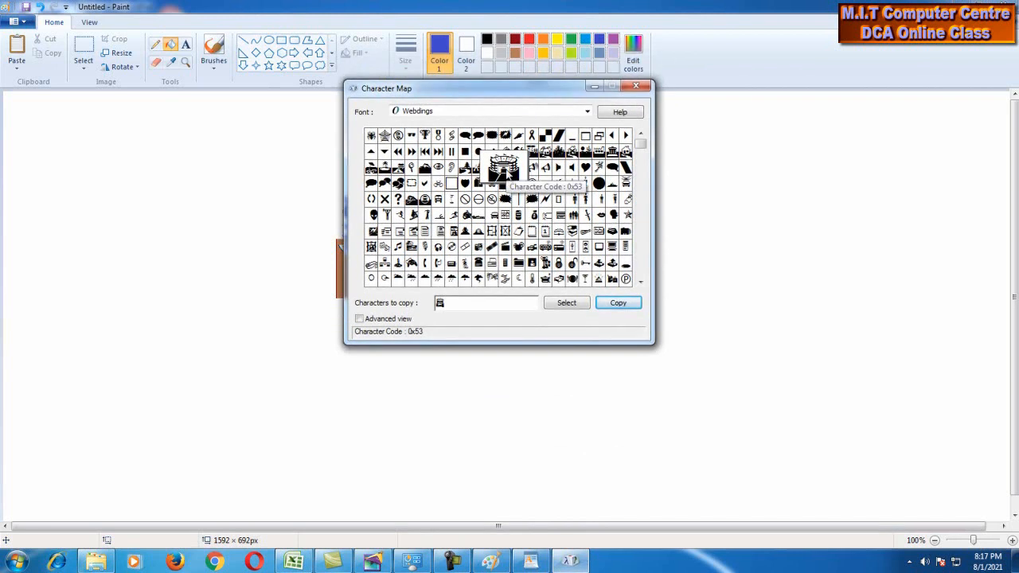
left_click(618, 303)
left_click(531, 562)
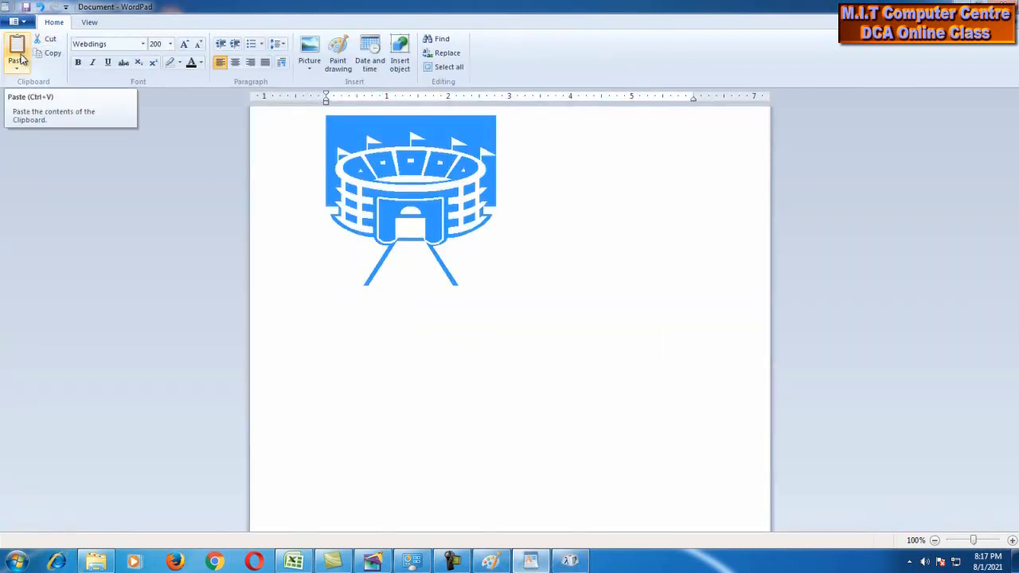
left_click(404, 193)
left_click_drag(493, 196, 363, 195)
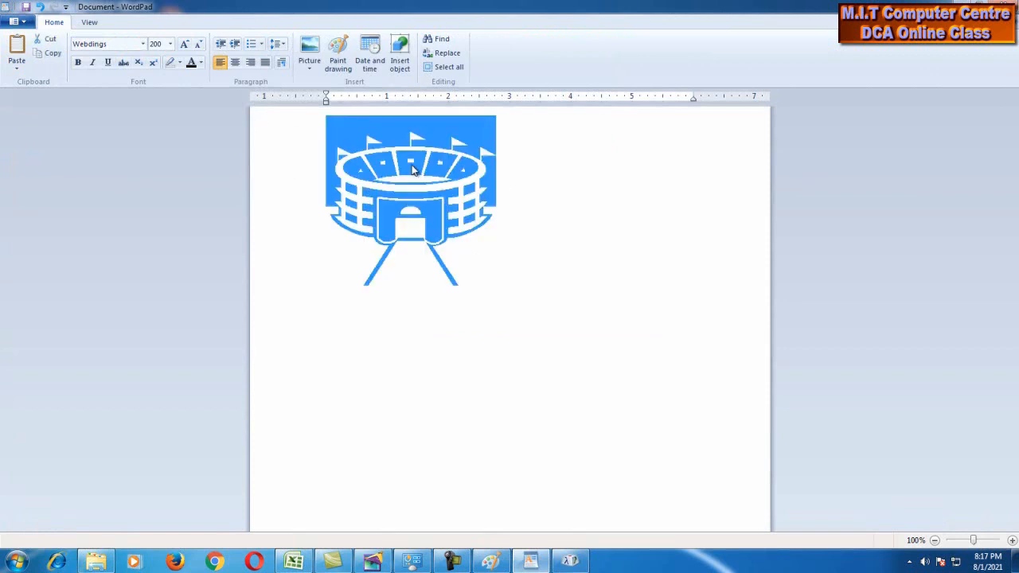
left_click(415, 172)
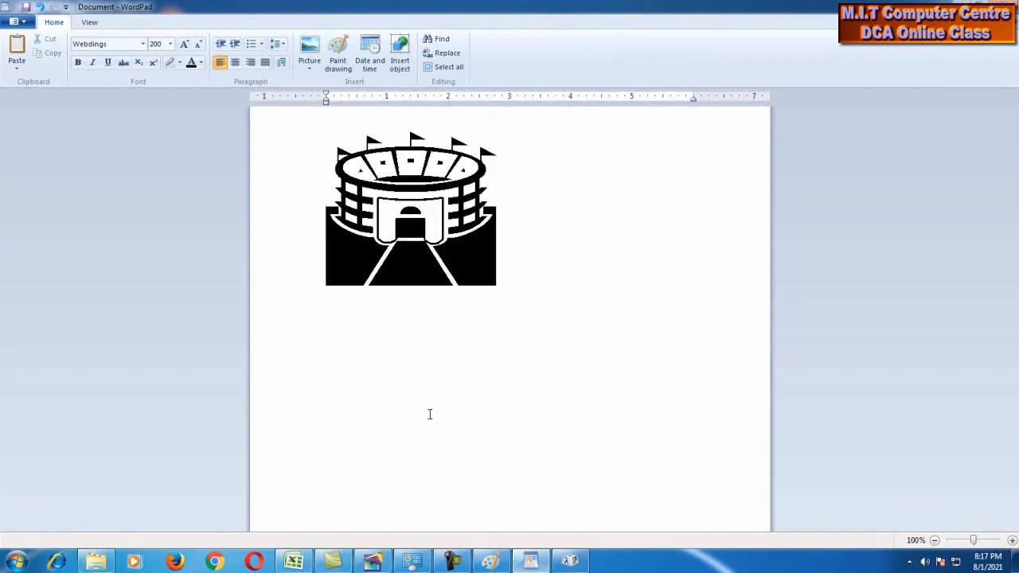
Switch to Paint, select the area around the coloured stadium, about 492 × 409 px, and delete it
left_click(500, 563)
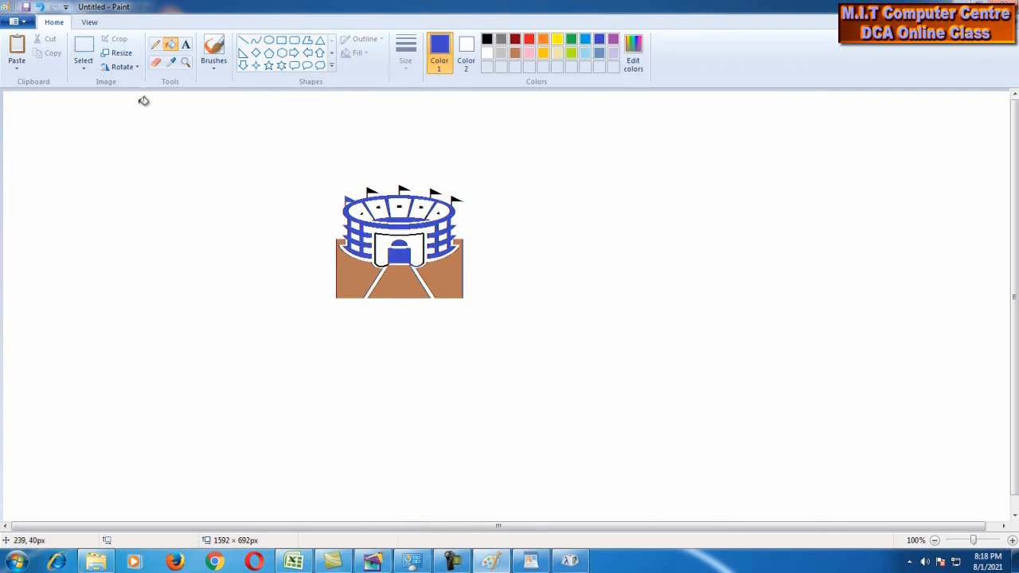
left_click(82, 49)
left_click_drag(284, 161, 597, 421)
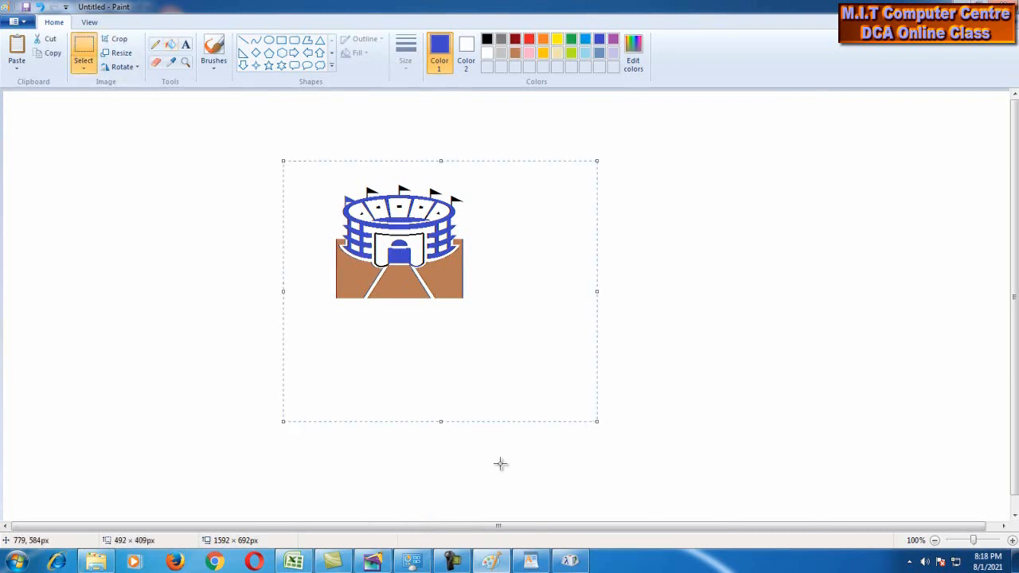
key("Delete")
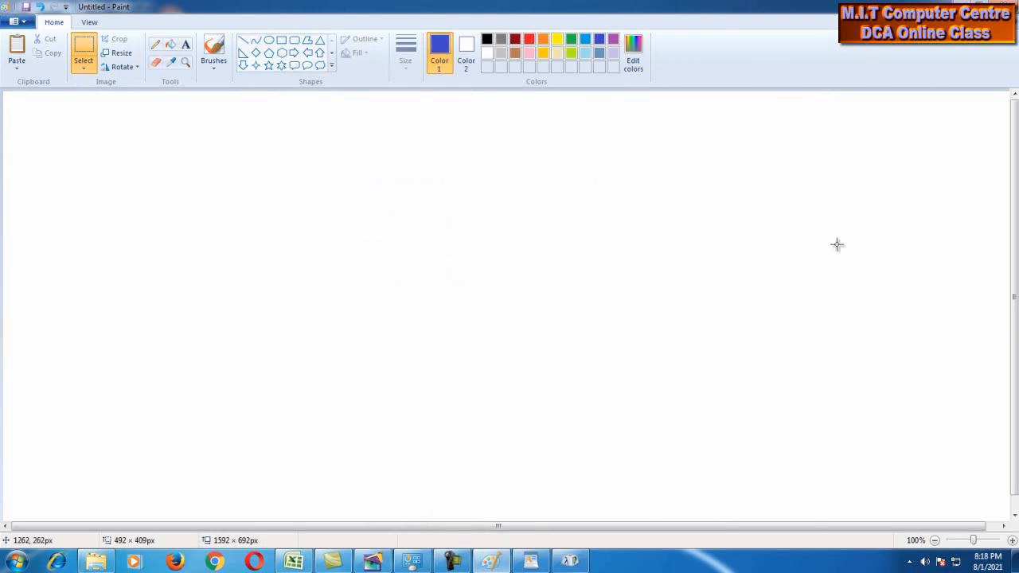
mouse_move(377, 566)
left_click(387, 486)
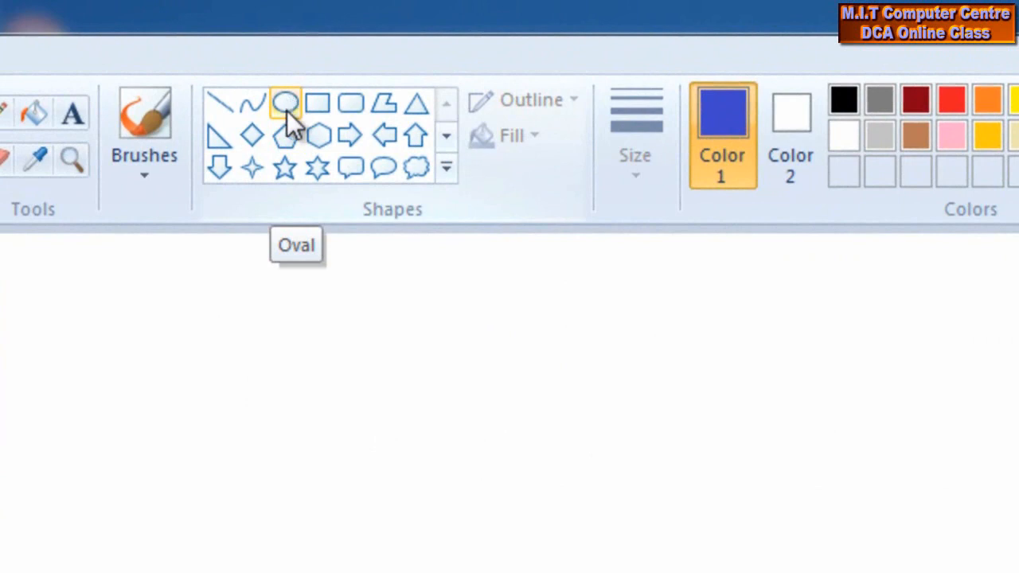
left_click(284, 104)
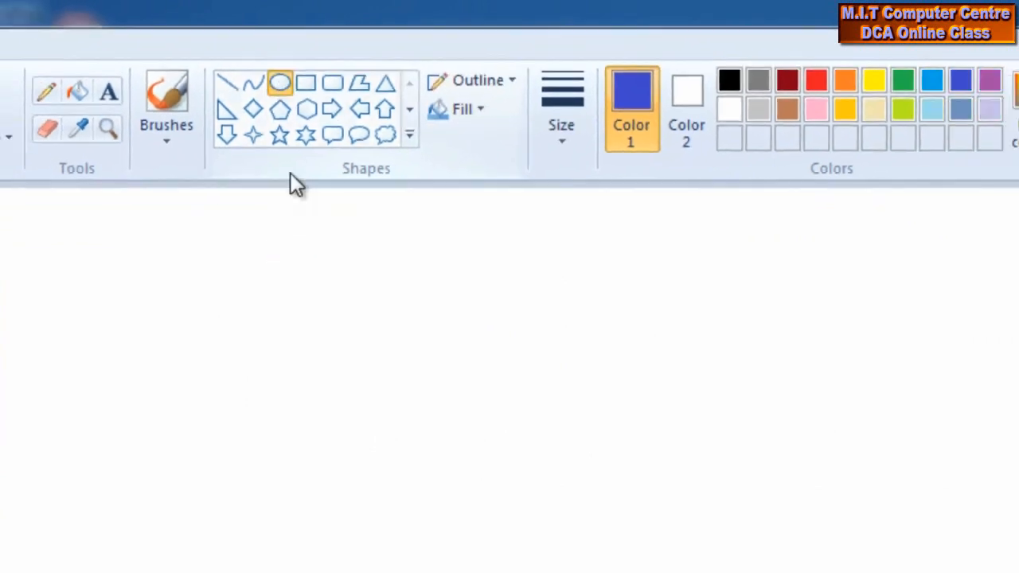
mouse_move(321, 147)
left_mouse_down()
mouse_move(350, 212)
mouse_move(435, 335)
mouse_move(375, 346)
mouse_move(489, 287)
mouse_move(481, 365)
left_mouse_up()
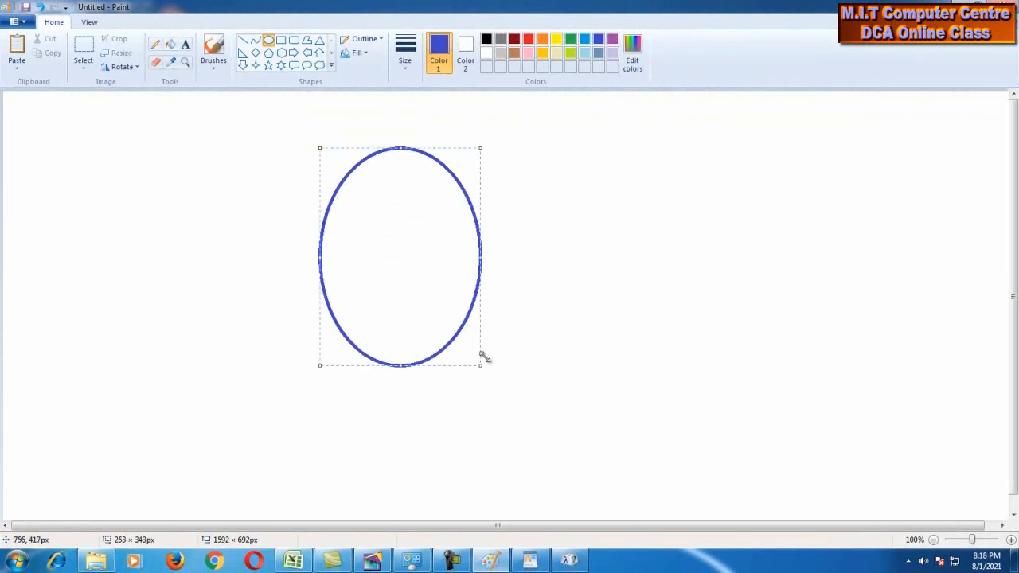
key("ctrl+z")
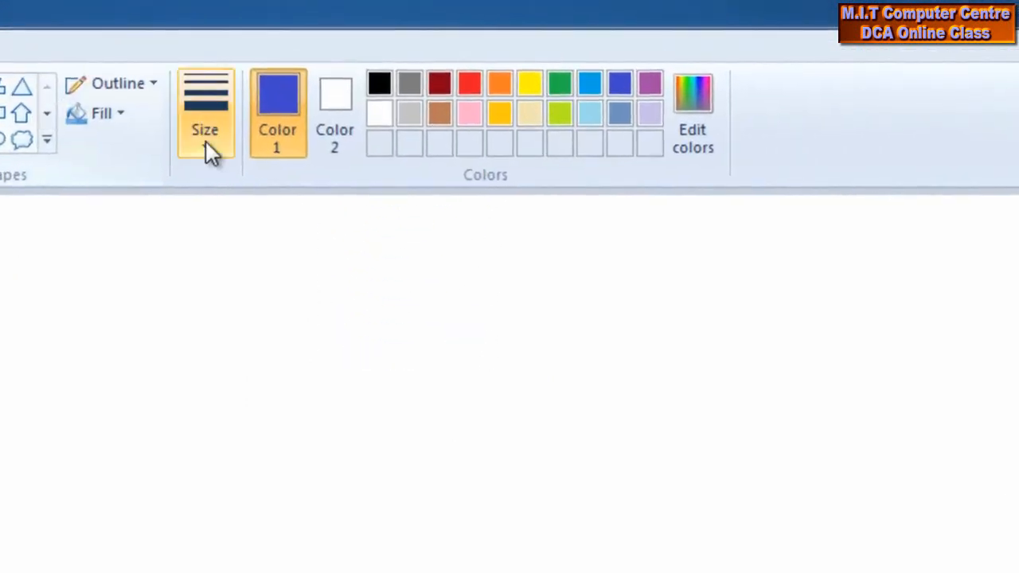
Set the foreground colour to black and draw a perfect circle about 448 px in diameter near the canvas centre
left_click(383, 87)
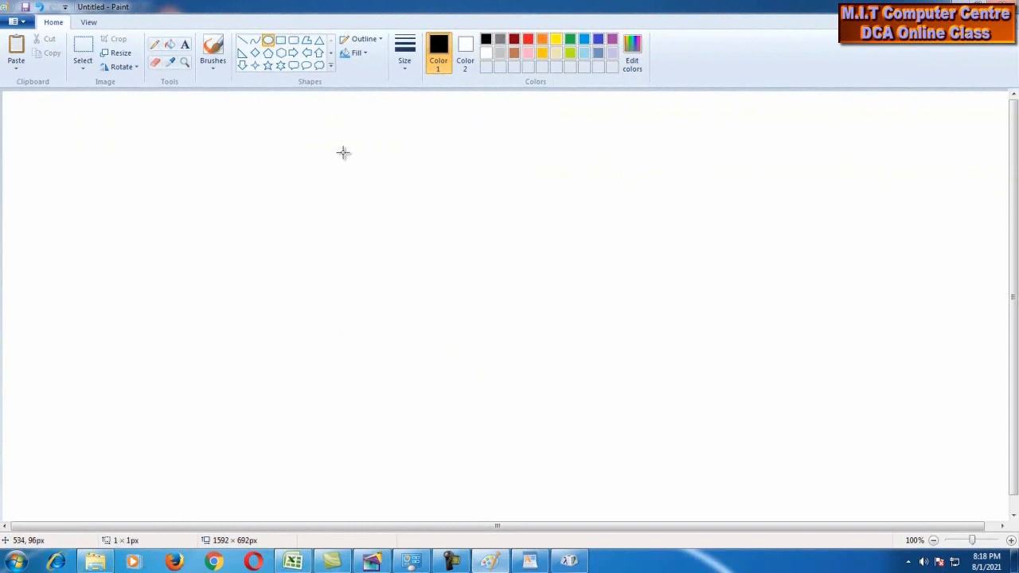
left_click_drag(344, 153, 368, 156)
left_click_drag(599, 156, 347, 245)
left_click_drag(347, 156, 634, 437)
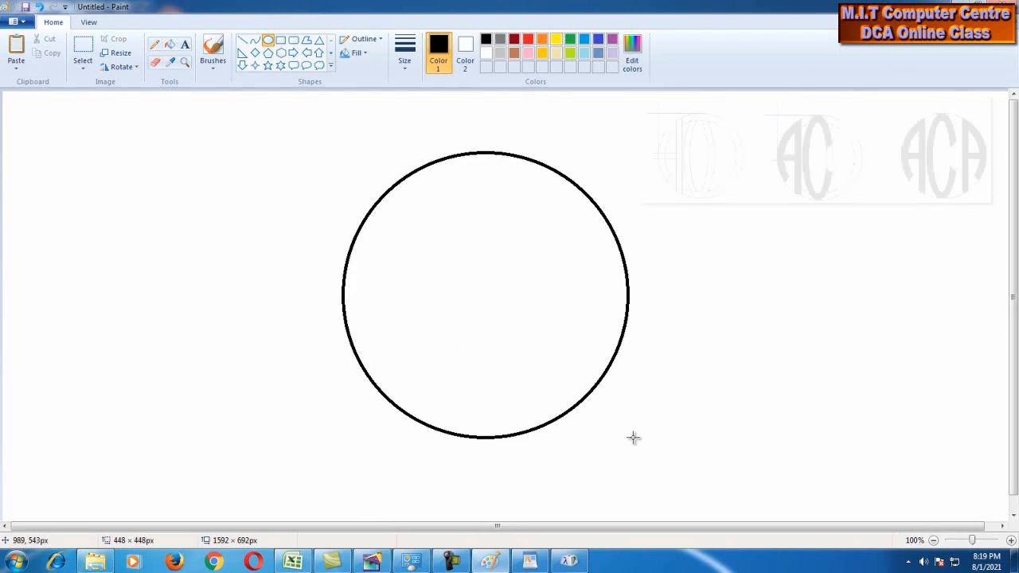
left_click_drag(633, 437, 632, 438)
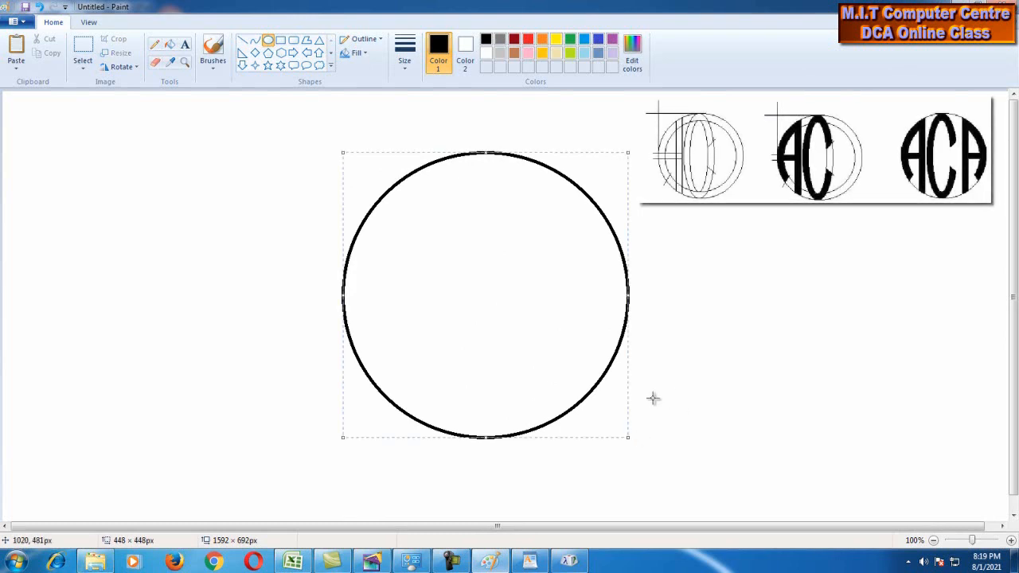
Draw a horizontal guide line about 325 px long from the circle's top and a vertical one about 284 px from its left edge, crossing outside it
left_click(244, 43)
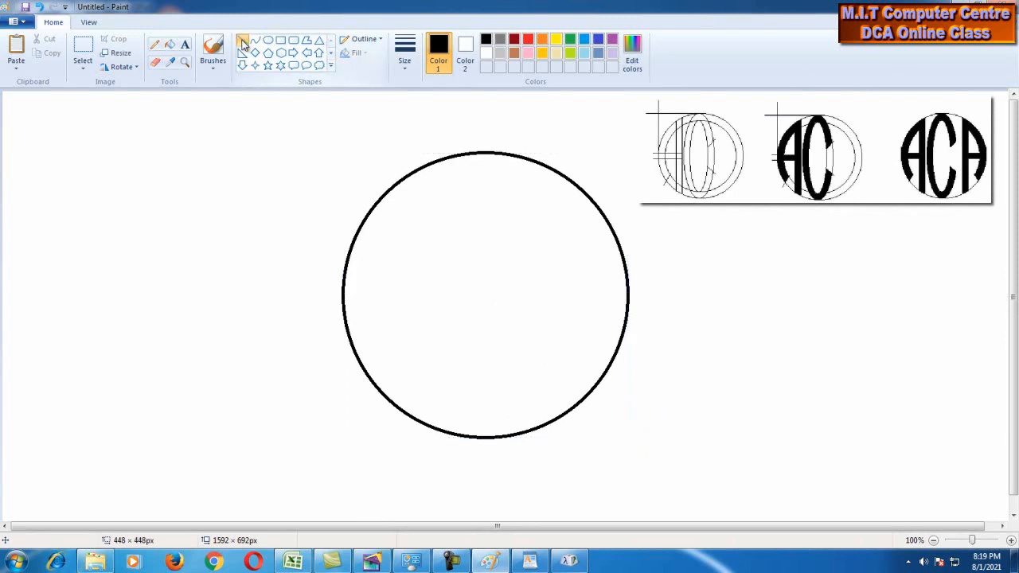
left_click(487, 152)
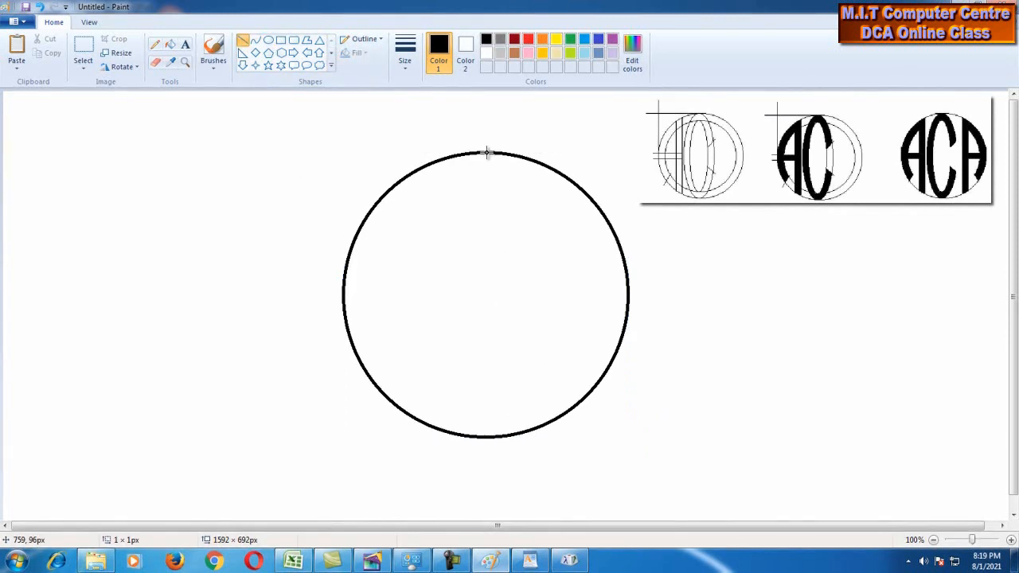
left_click_drag(488, 152, 279, 168)
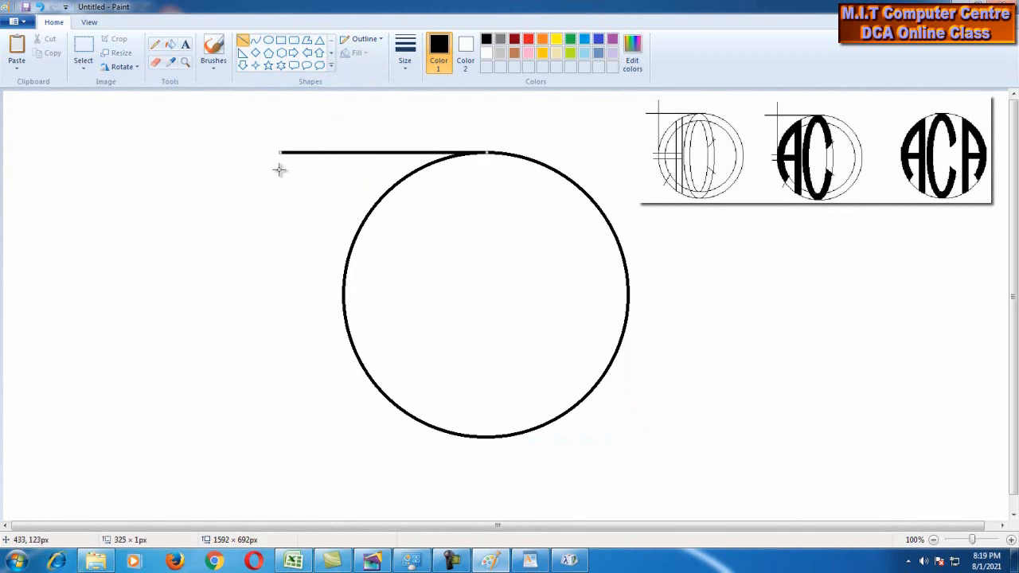
left_click(343, 295)
left_click_drag(343, 295, 348, 116)
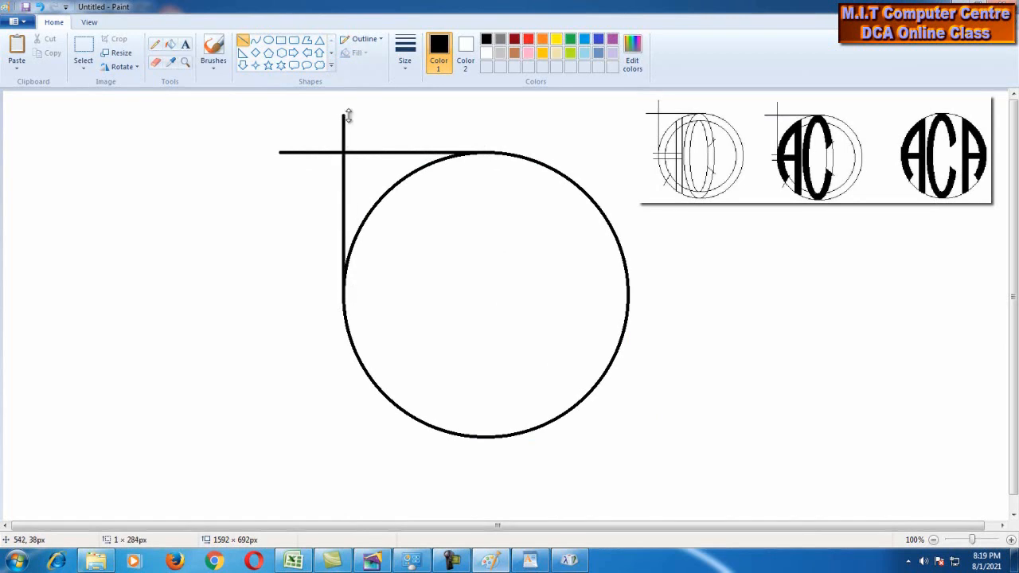
Draw a second circle about 413 px in diameter, concentric inside the first one
left_click(270, 41)
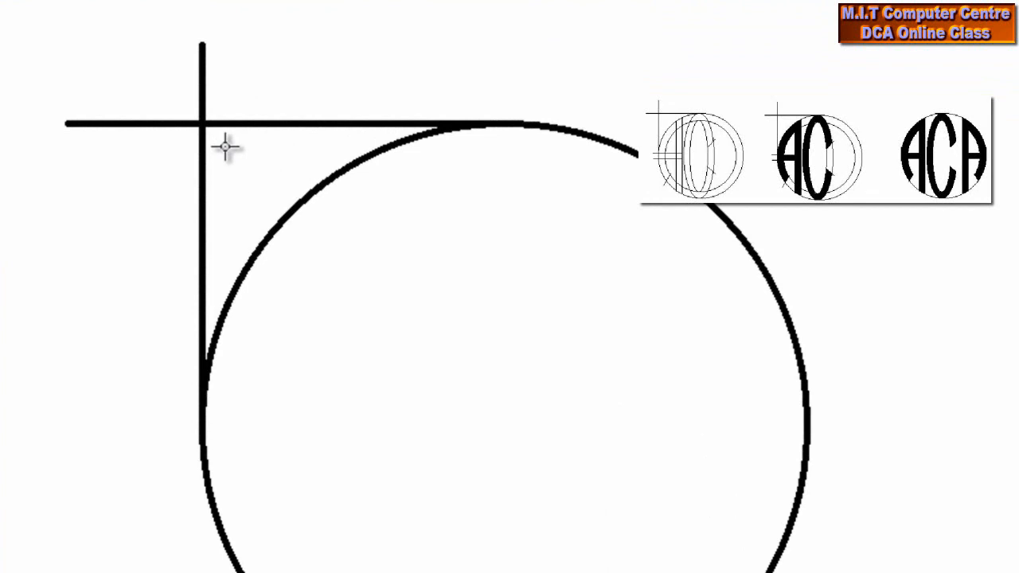
mouse_move(227, 147)
left_mouse_down()
mouse_move(361, 343)
mouse_move(651, 572)
left_mouse_up()
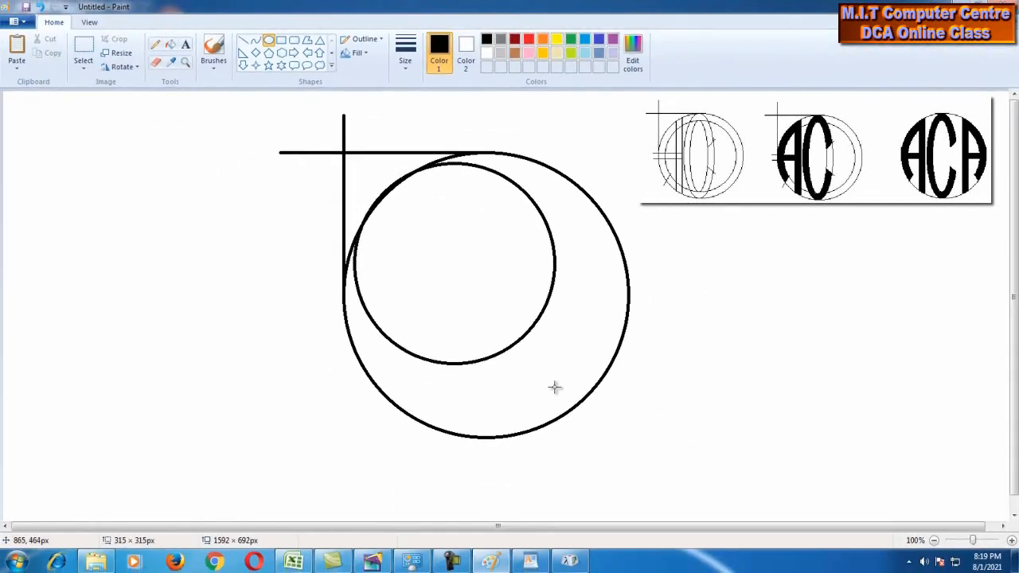
left_click_drag(555, 387, 617, 446)
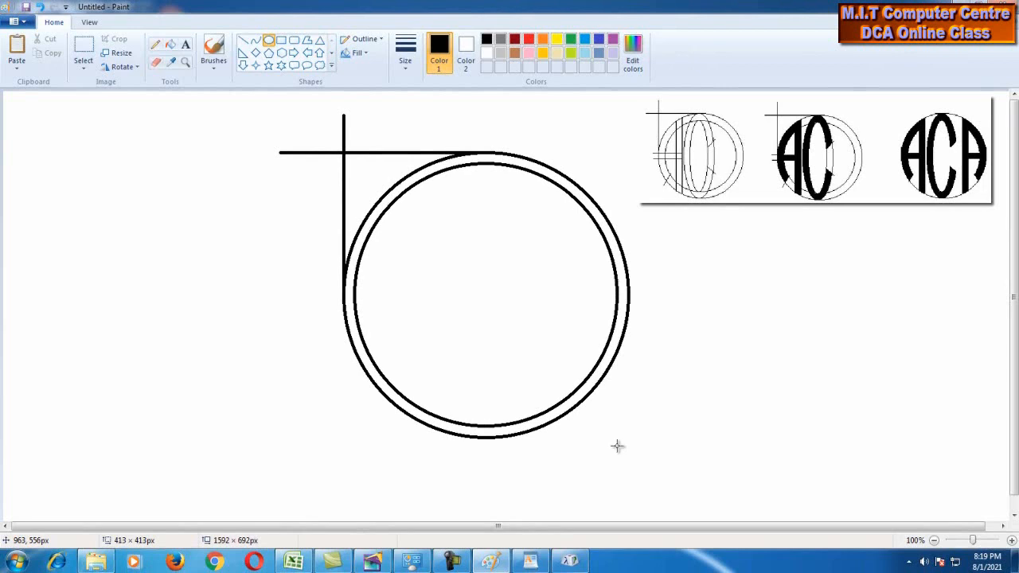
left_click_drag(618, 446, 617, 444)
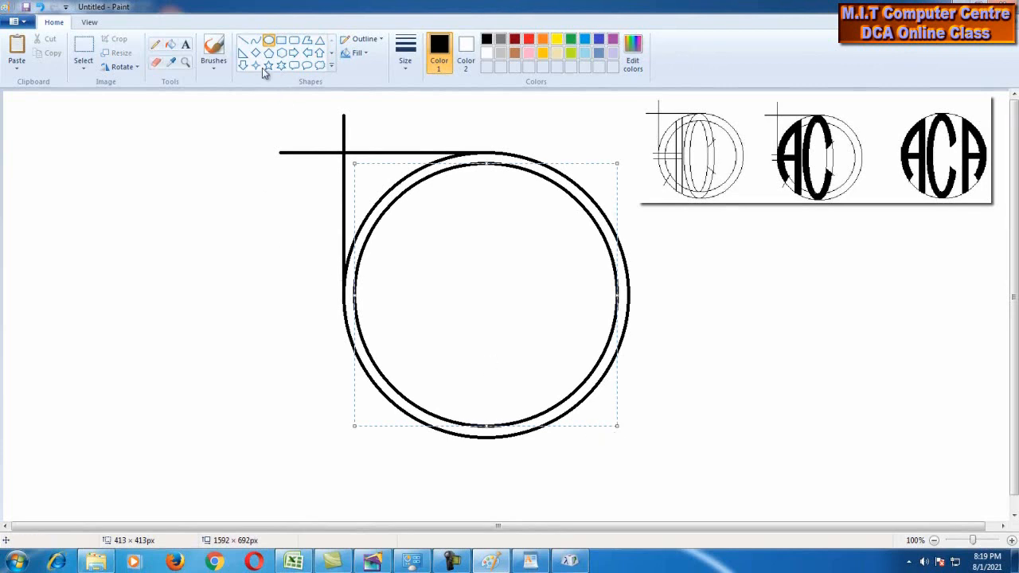
Draw two close parallel vertical lines, about 367 and 390 px long, across the left part of the circles for the A's stem
left_click(243, 40)
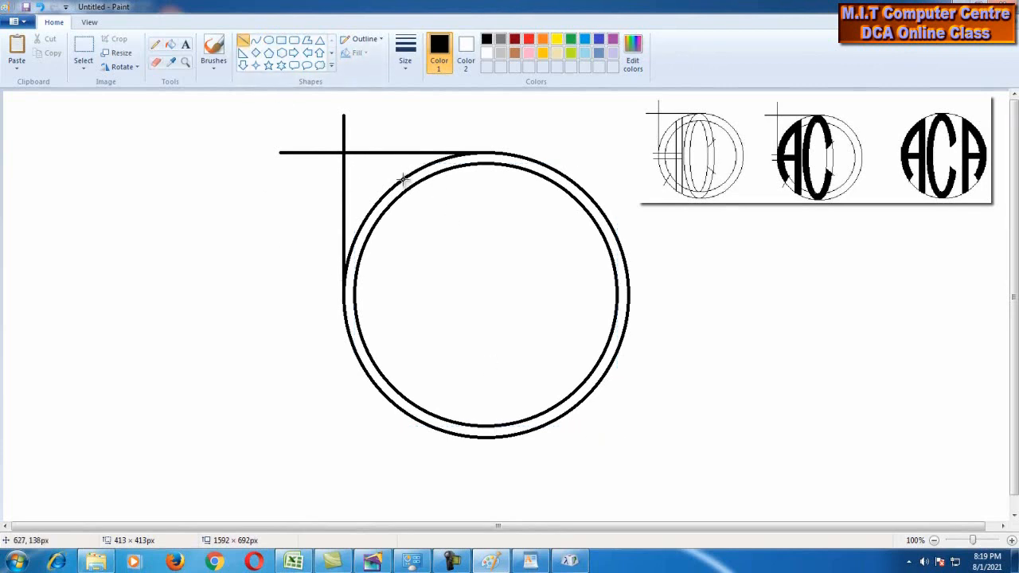
left_click_drag(404, 180, 404, 409)
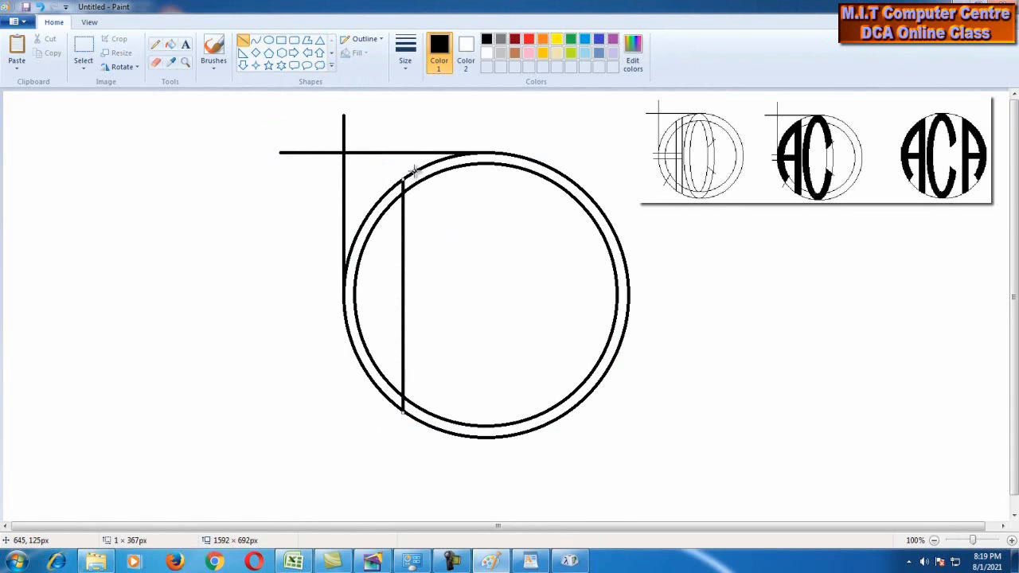
left_click_drag(413, 171, 414, 418)
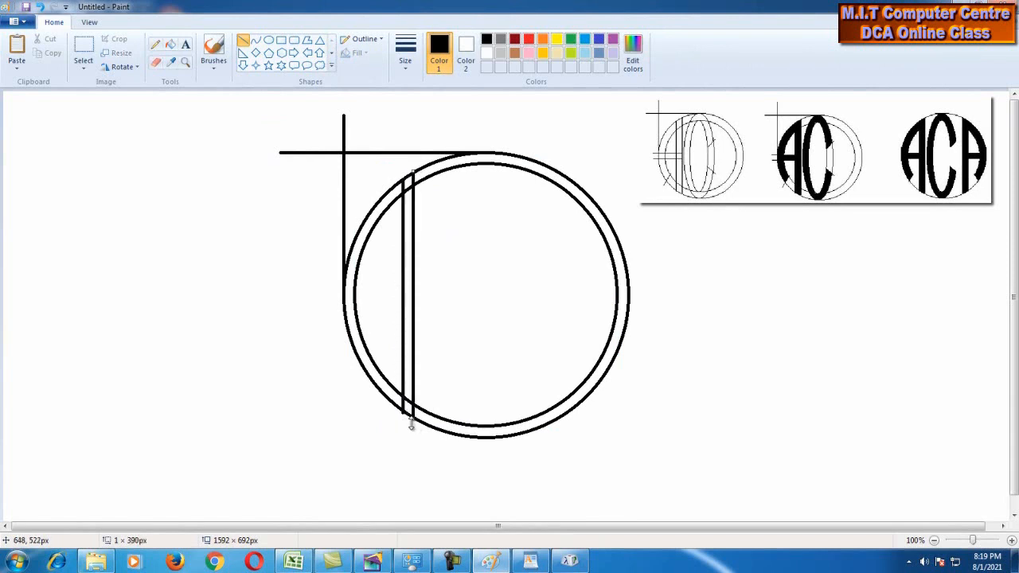
Draw the A's crossbar as two horizontal lines about 110 px long, add a short diagonal across the lower-left ring, and activate the Oval tool
left_click_drag(342, 296, 414, 303)
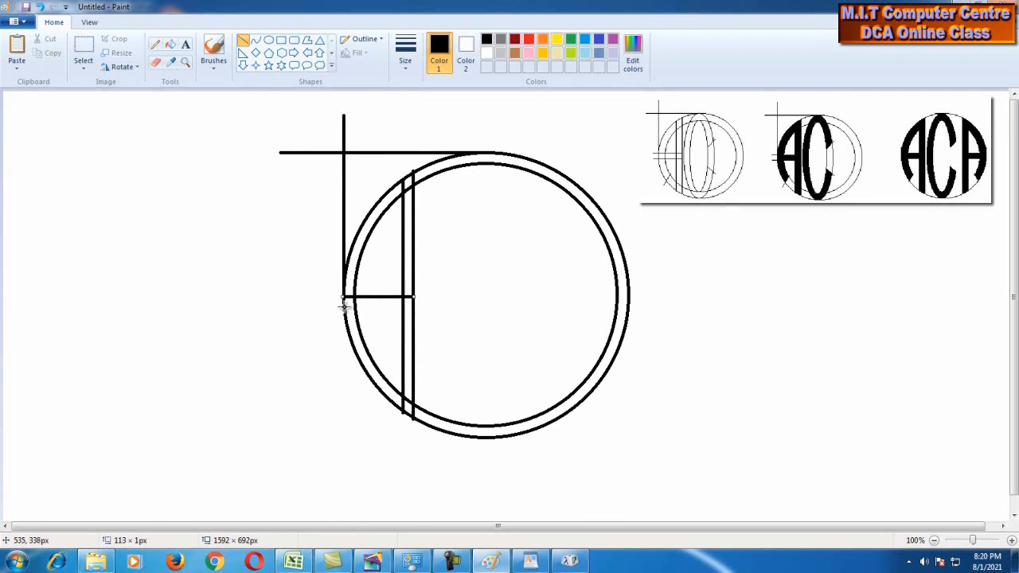
left_click_drag(343, 306, 414, 307)
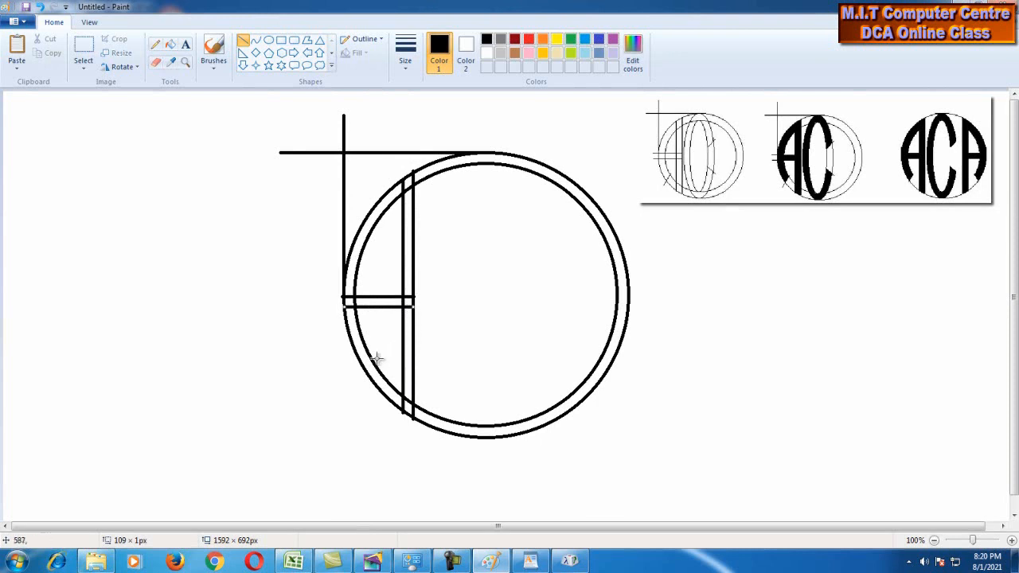
left_click_drag(381, 352, 356, 380)
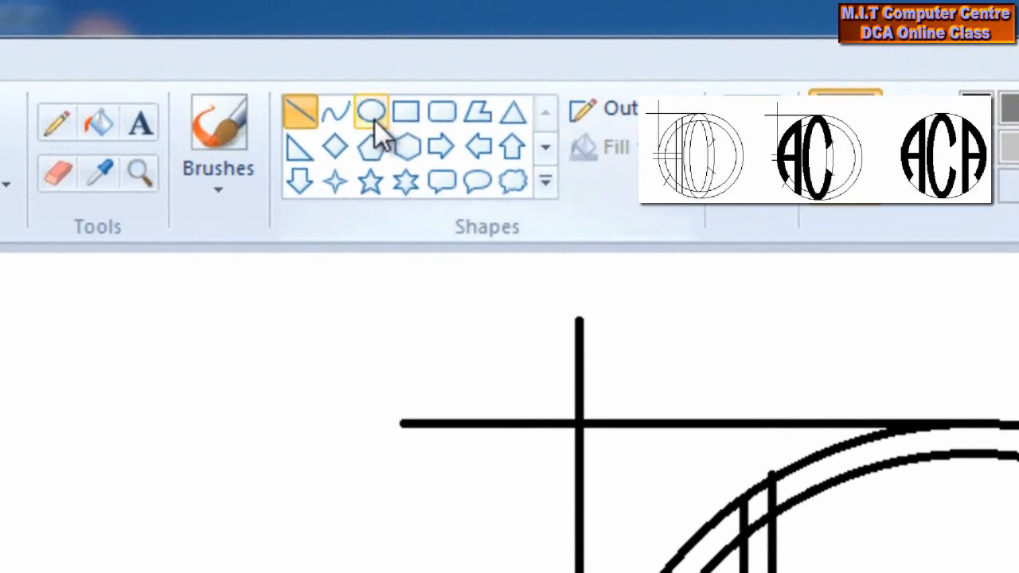
left_click(374, 119)
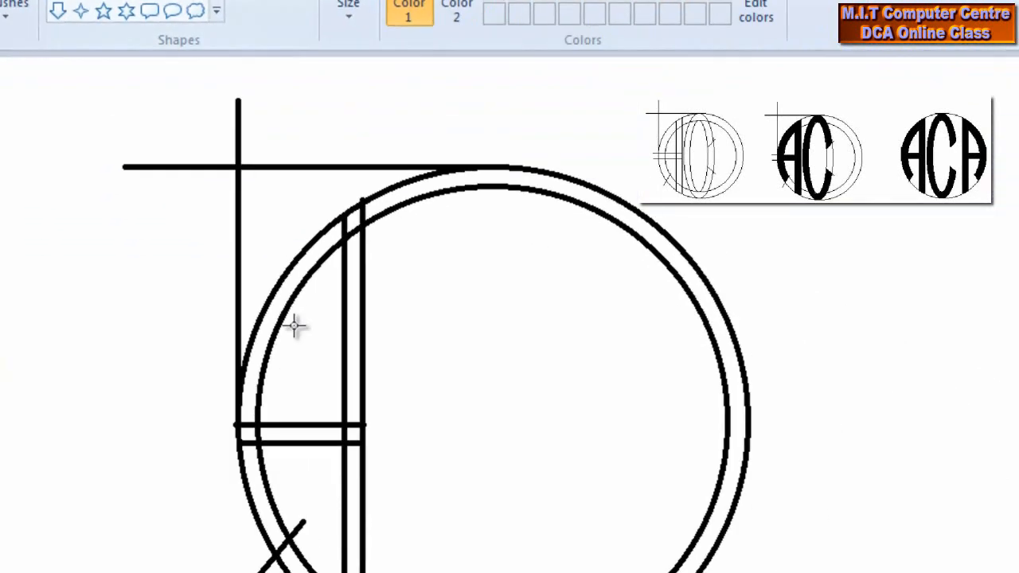
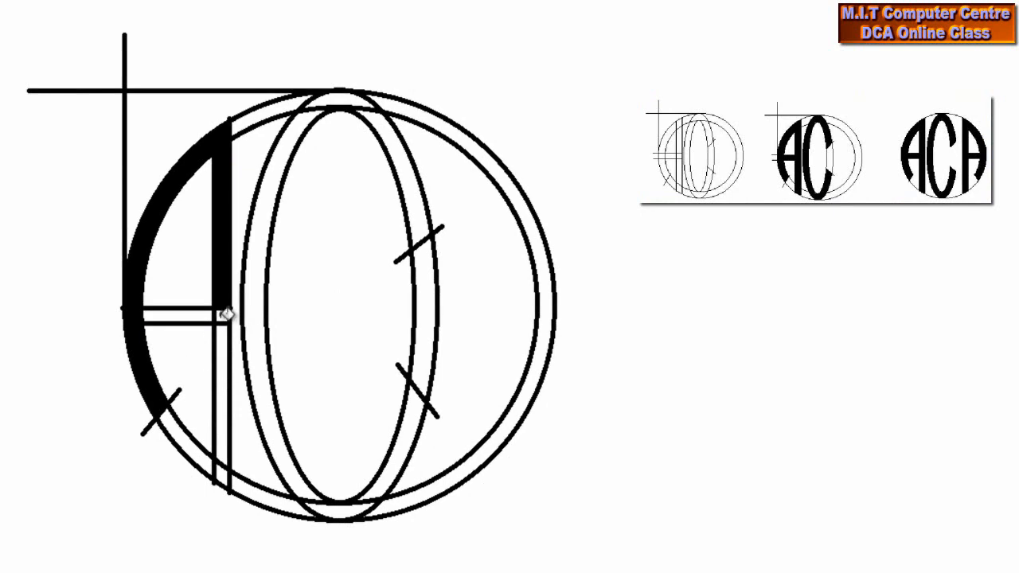
Fill the crossbar and the lower part of the stem of the letter A with black
left_click(198, 312)
left_click(222, 361)
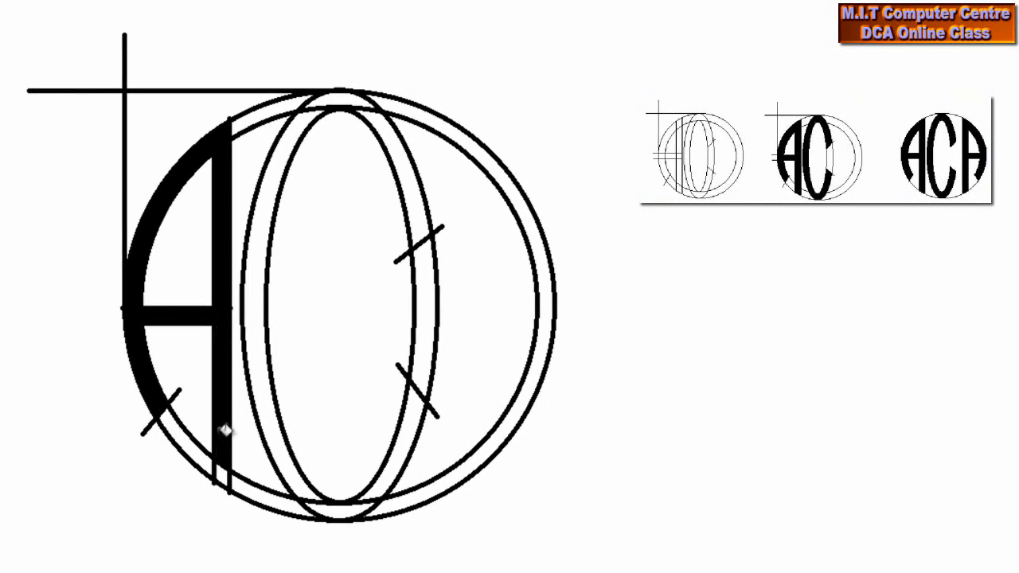
left_click(232, 468)
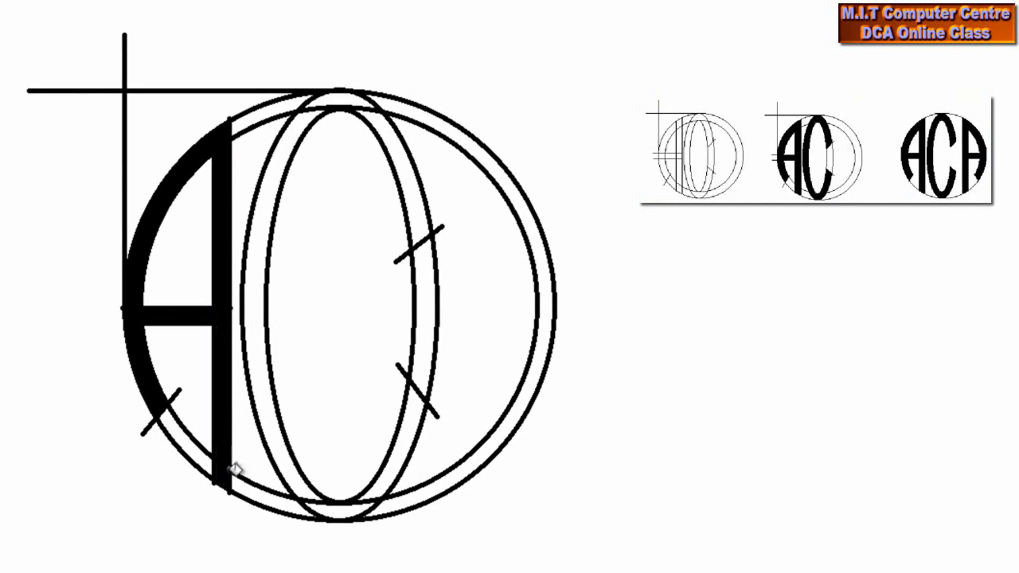
Fill the letter C between the two ellipses with black, leaving the gap between the two short diagonals on its right side open
left_click(327, 96)
left_click(311, 119)
left_click(400, 149)
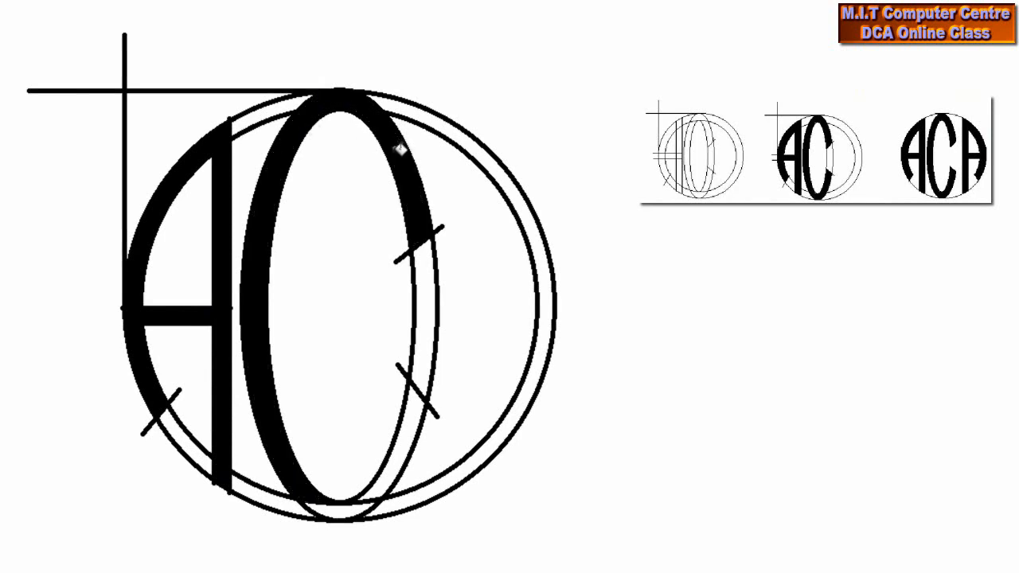
left_click(410, 427)
left_click(353, 509)
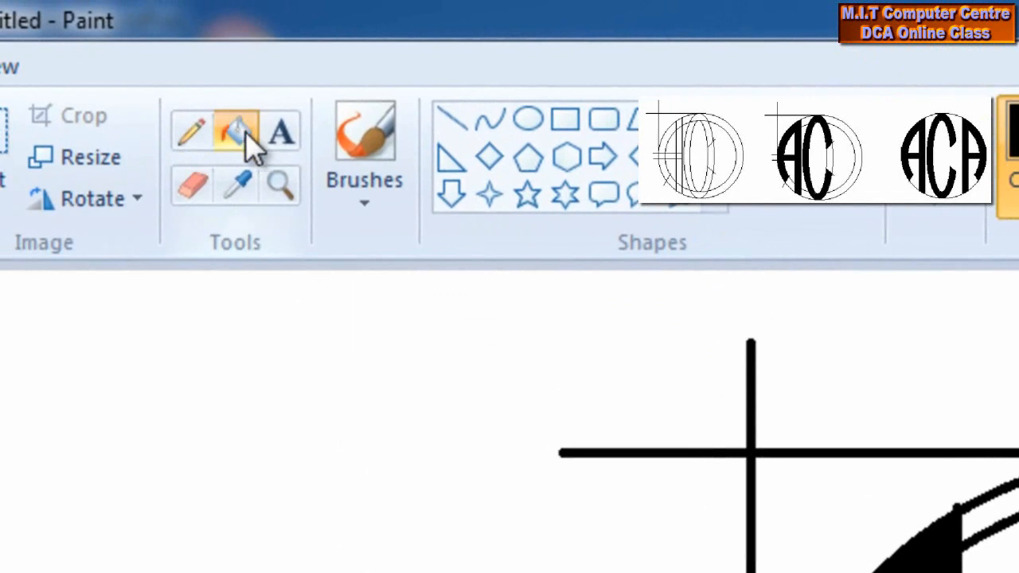
Erase the horizontal and vertical guide lines that extend outside the circle at its upper left
left_click(192, 187)
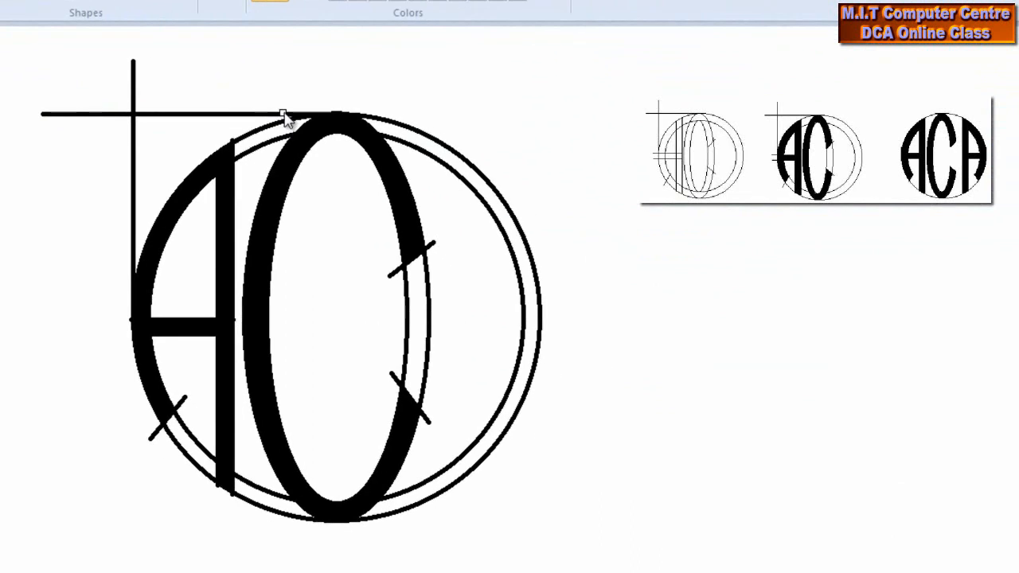
left_click_drag(255, 116, 41, 118)
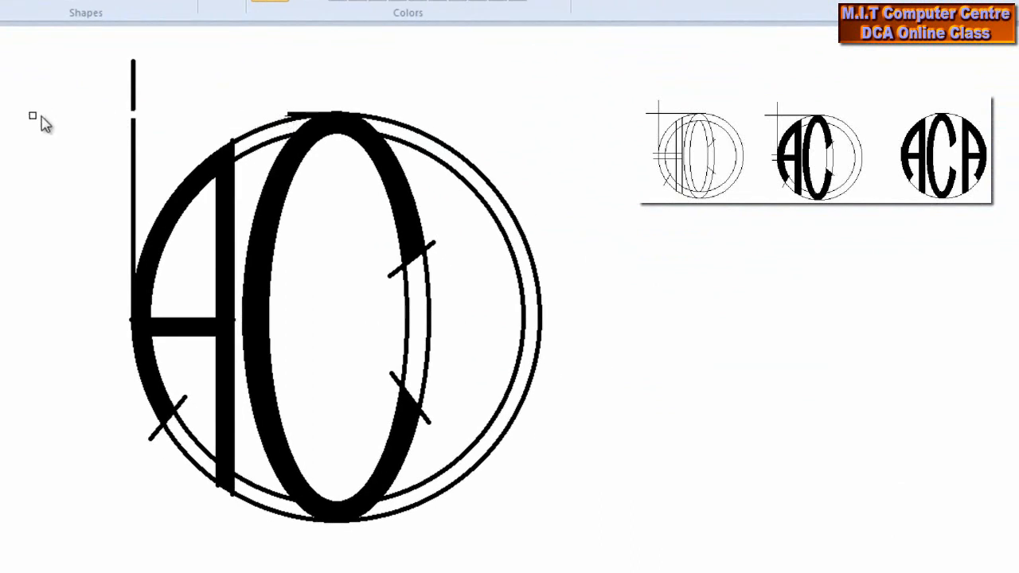
mouse_move(133, 64)
left_mouse_down()
mouse_move(132, 241)
mouse_move(139, 87)
left_mouse_up()
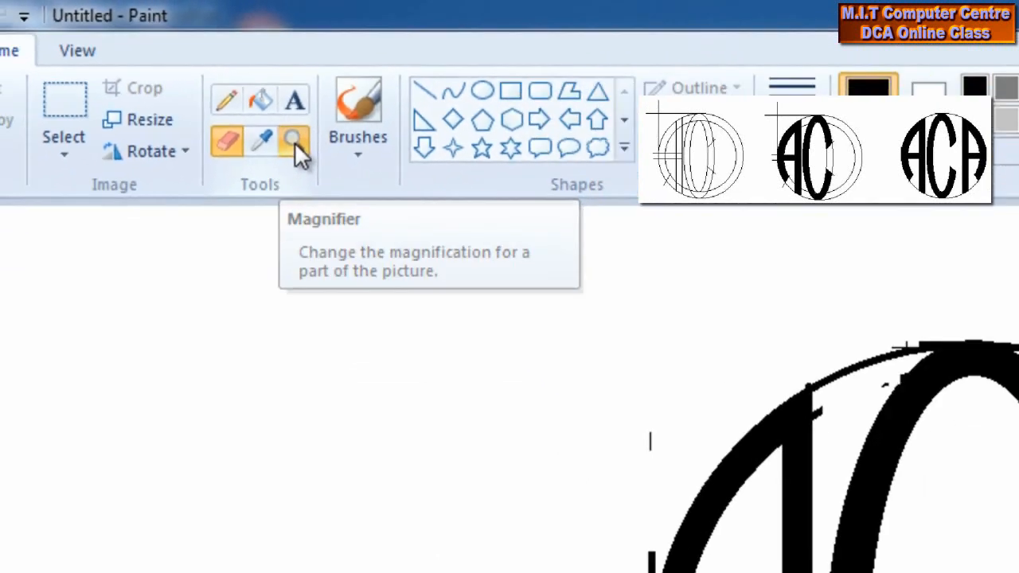
Magnify the drawing to 300% and erase the upper-right part of the inner circle beside the letter C
left_click(359, 191)
left_click(473, 234)
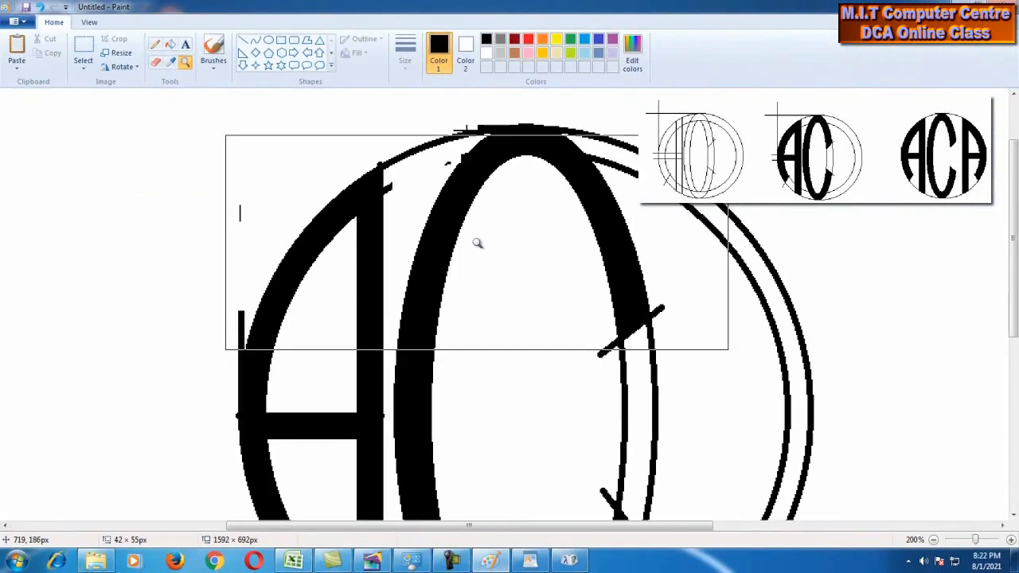
left_click(484, 212)
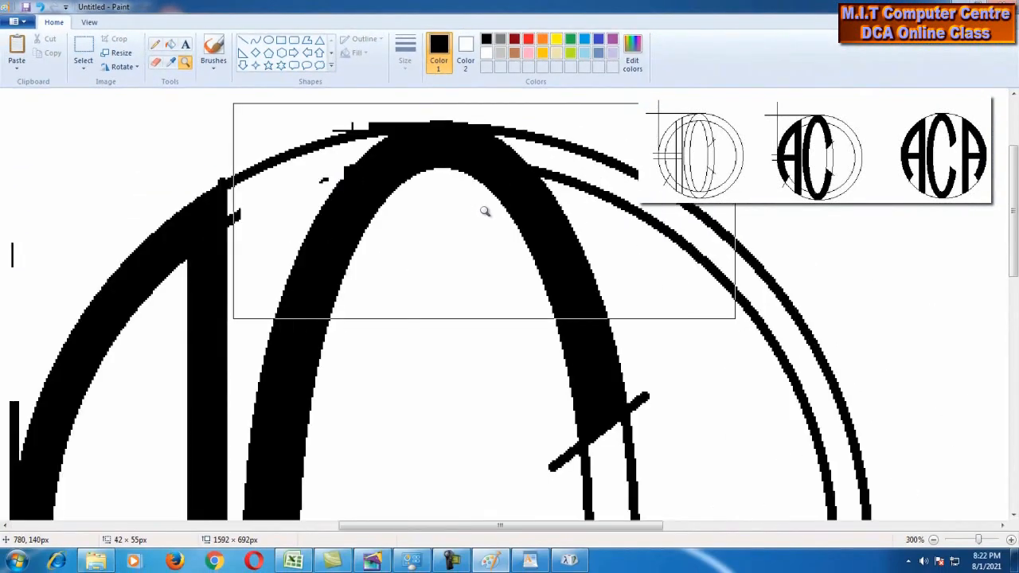
left_click(156, 65)
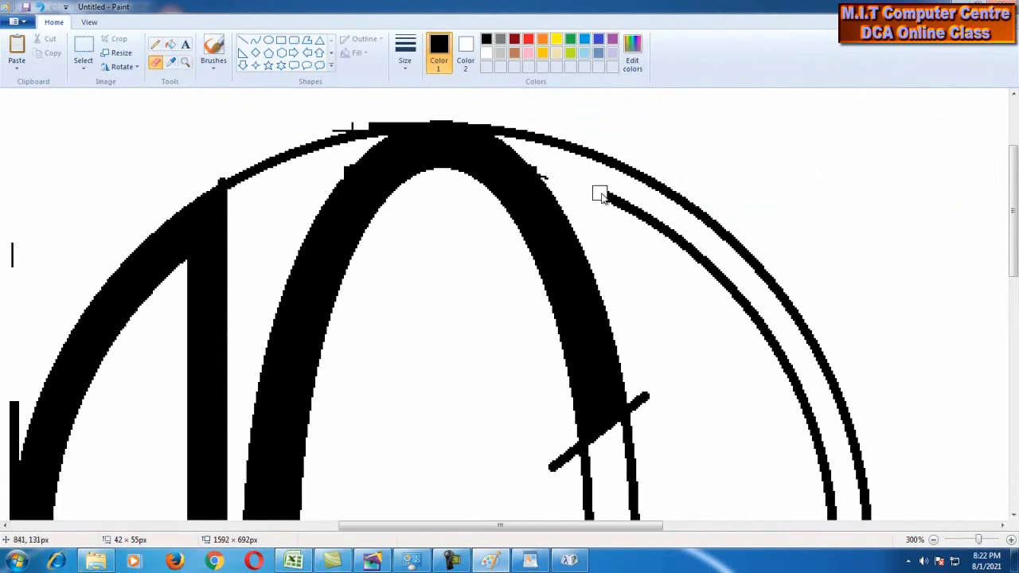
left_click_drag(684, 239, 710, 264)
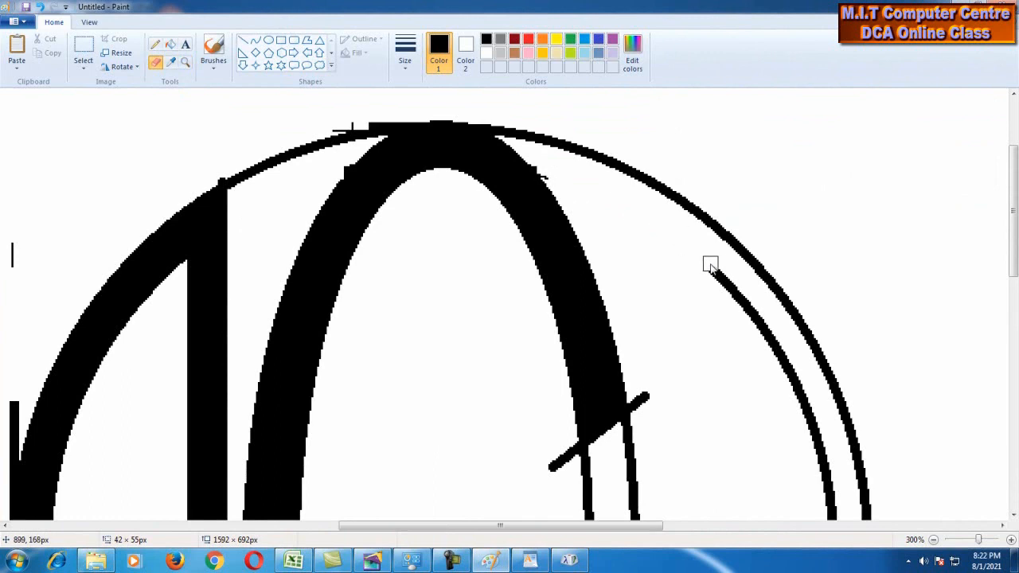
Erase the remaining inner circle, the diagonal cut marks and the ellipse outlines across the C's opening, keeping the outer circle
left_click(186, 62)
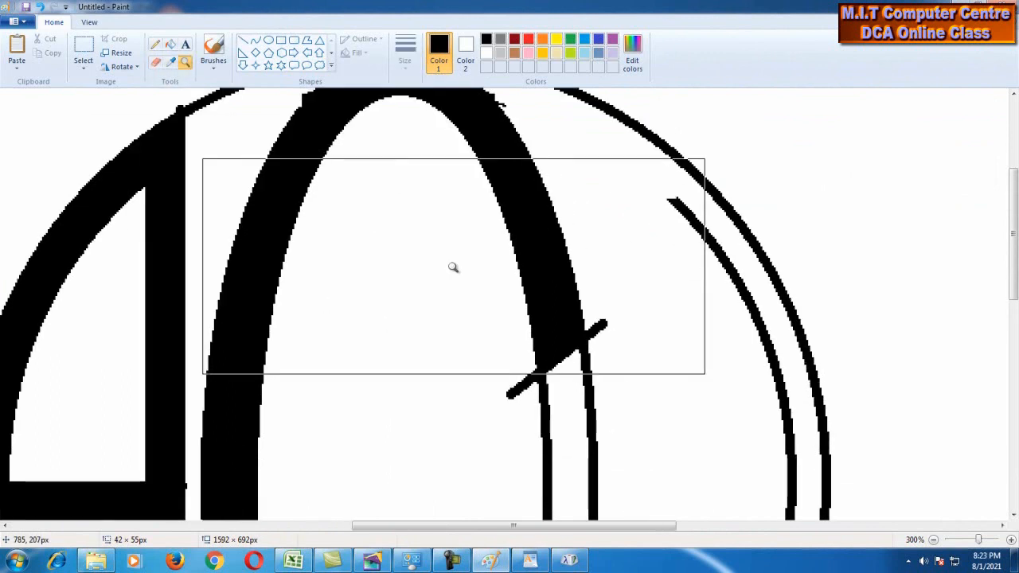
right_click(452, 267)
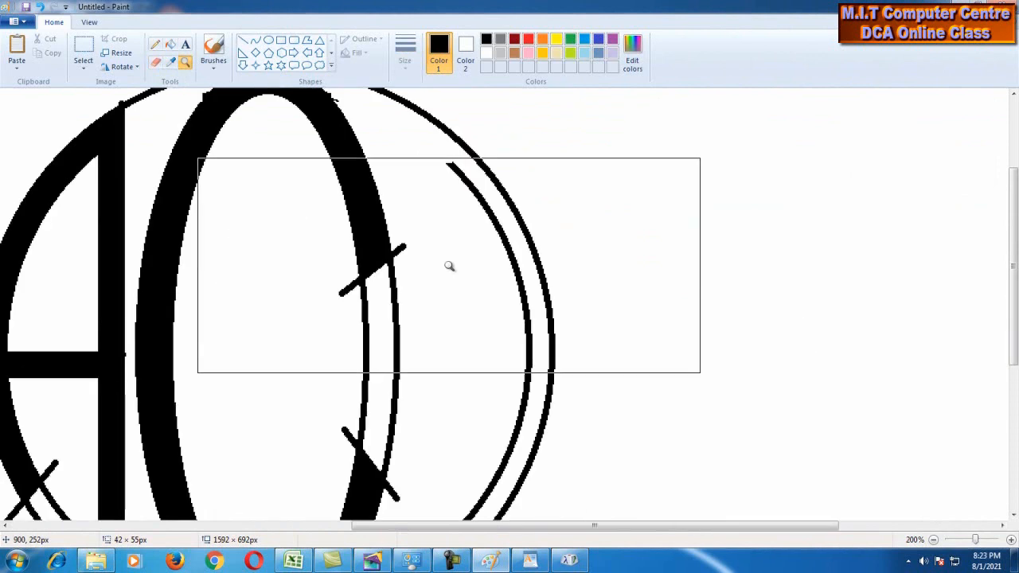
right_click(449, 266)
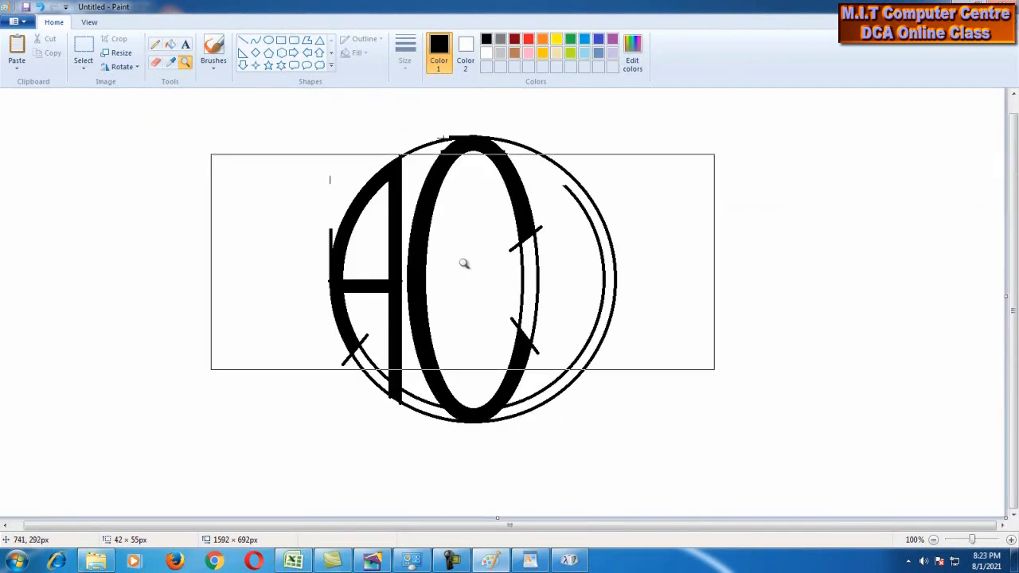
left_click(464, 264)
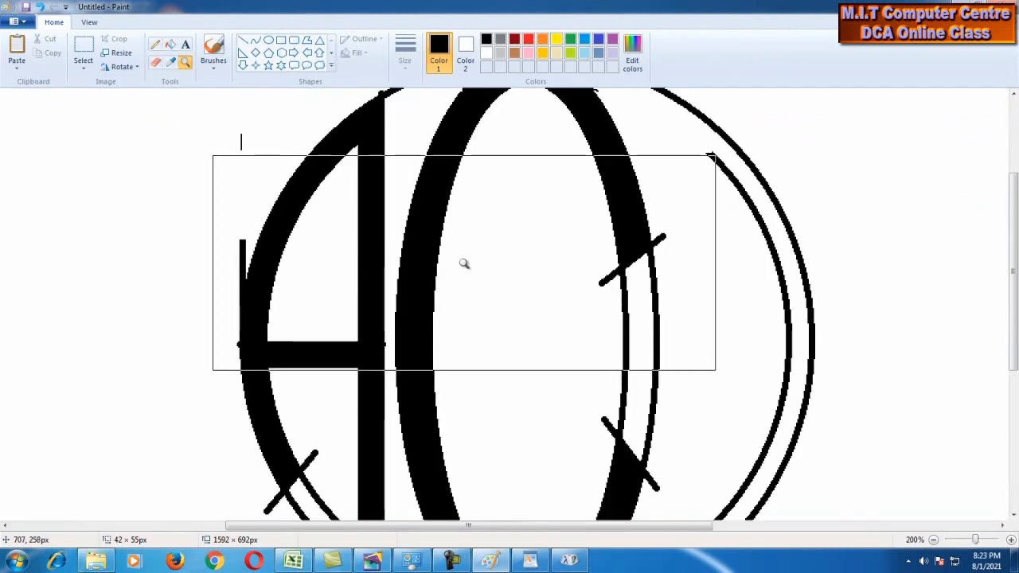
right_click(480, 265)
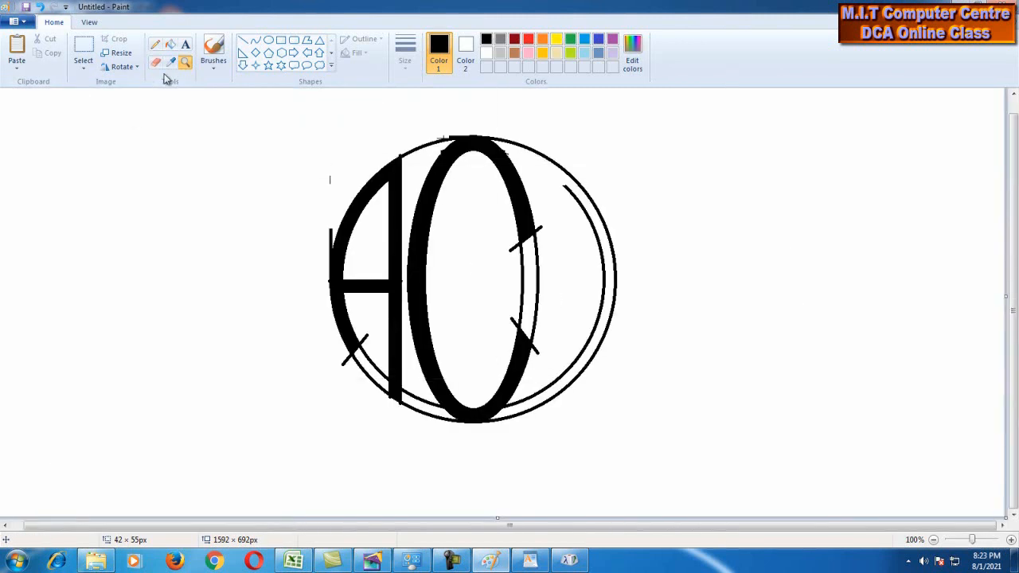
mouse_move(642, 117)
left_mouse_down()
mouse_move(710, 234)
mouse_move(712, 351)
mouse_move(669, 446)
mouse_move(576, 505)
mouse_move(541, 514)
mouse_move(614, 483)
mouse_move(680, 407)
mouse_move(704, 348)
mouse_move(706, 273)
left_mouse_up()
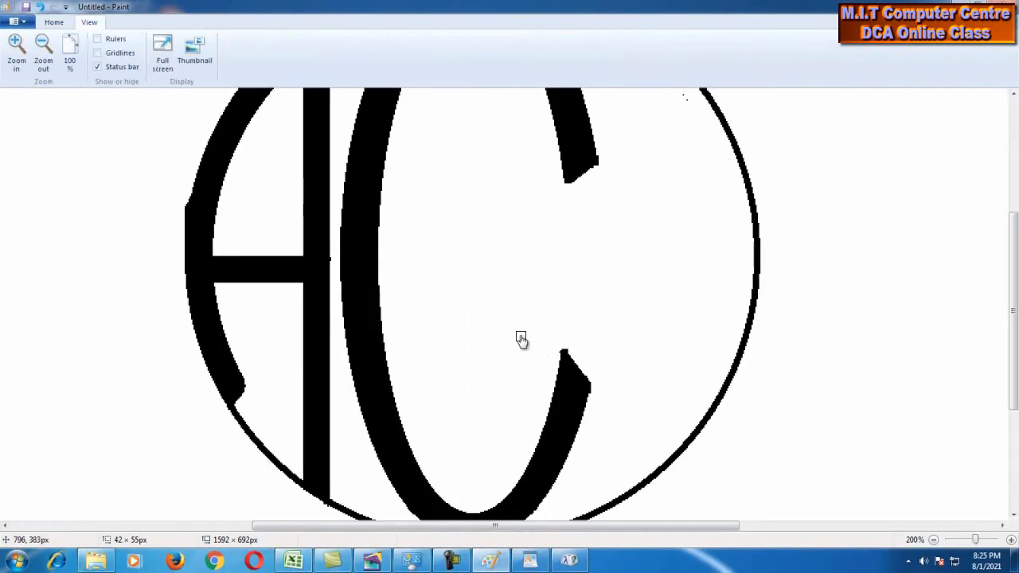
Select the finished letter A with a rectangular selection around the left part of the circle and copy it
scroll(521, 339, "up", 4)
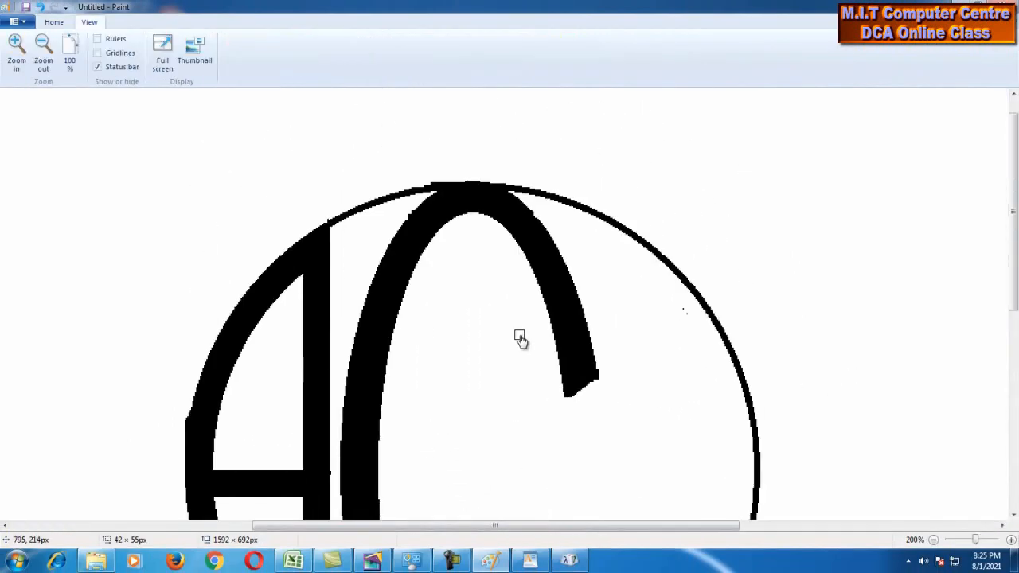
scroll(520, 340, "down", 2)
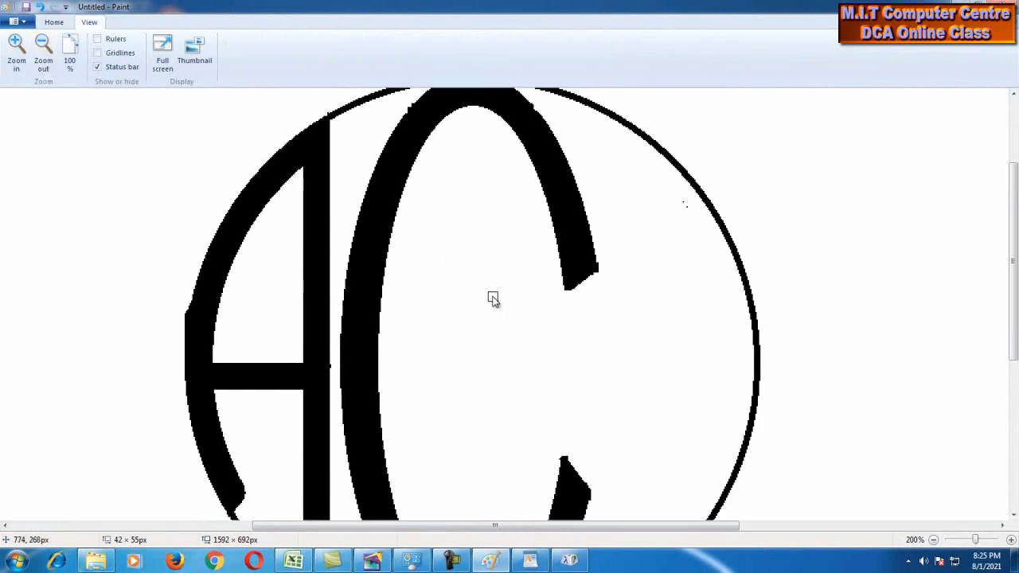
scroll(493, 298, "down", 3)
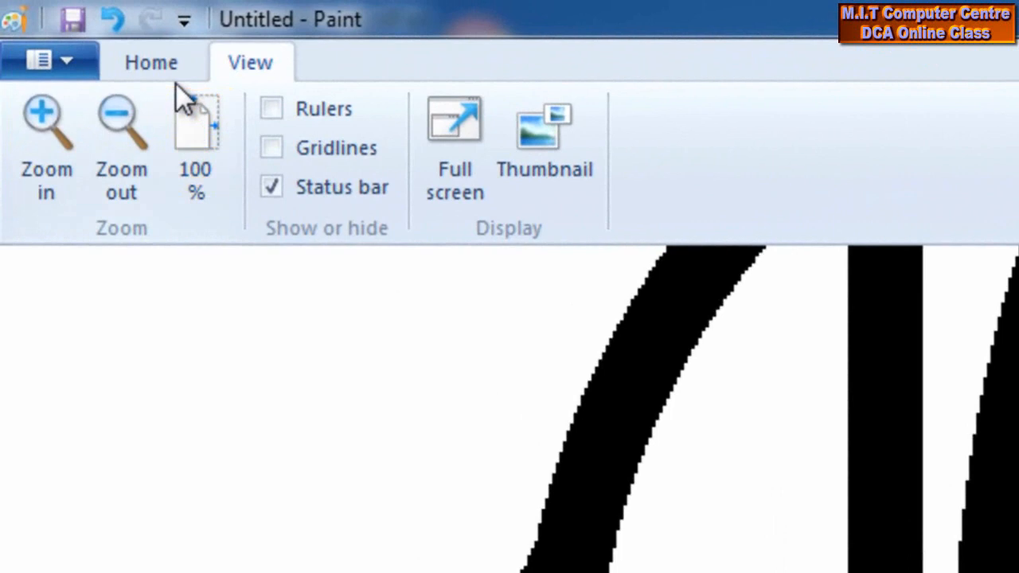
left_click(151, 62)
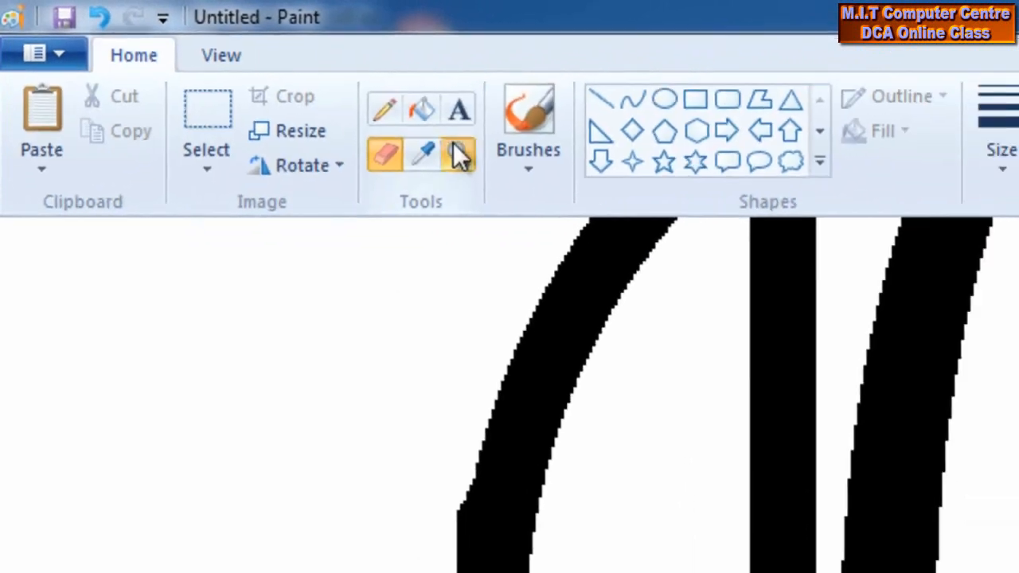
left_click(518, 173)
right_click(554, 271)
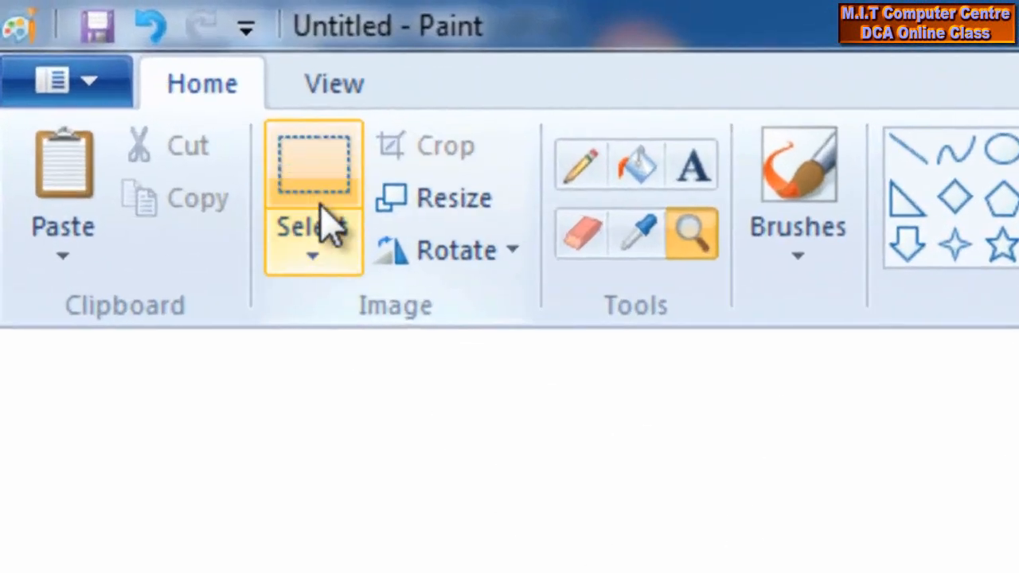
left_click(335, 229)
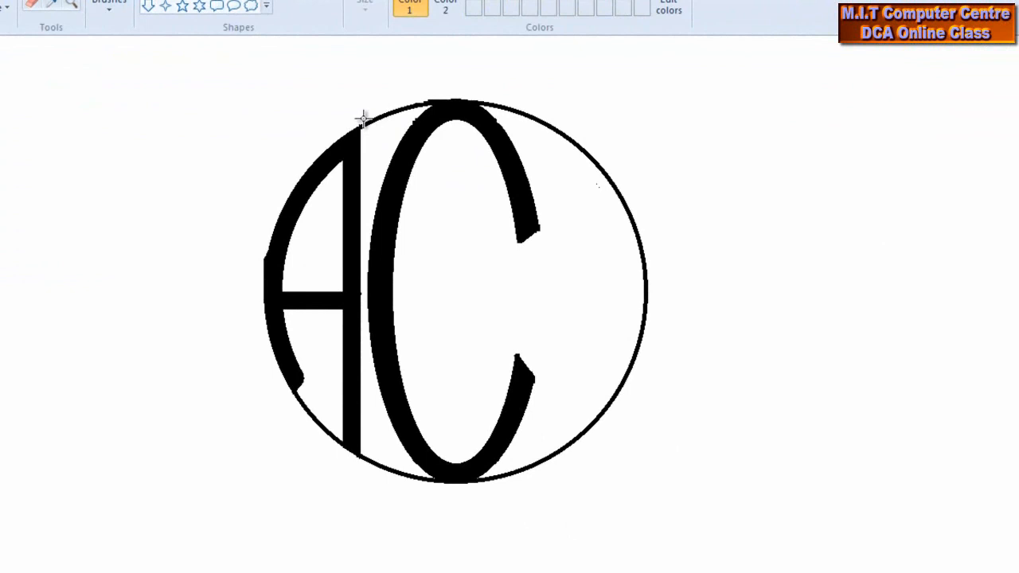
left_click_drag(362, 119, 359, 189)
mouse_move(353, 310)
left_mouse_down()
mouse_move(361, 460)
mouse_move(248, 473)
left_mouse_up()
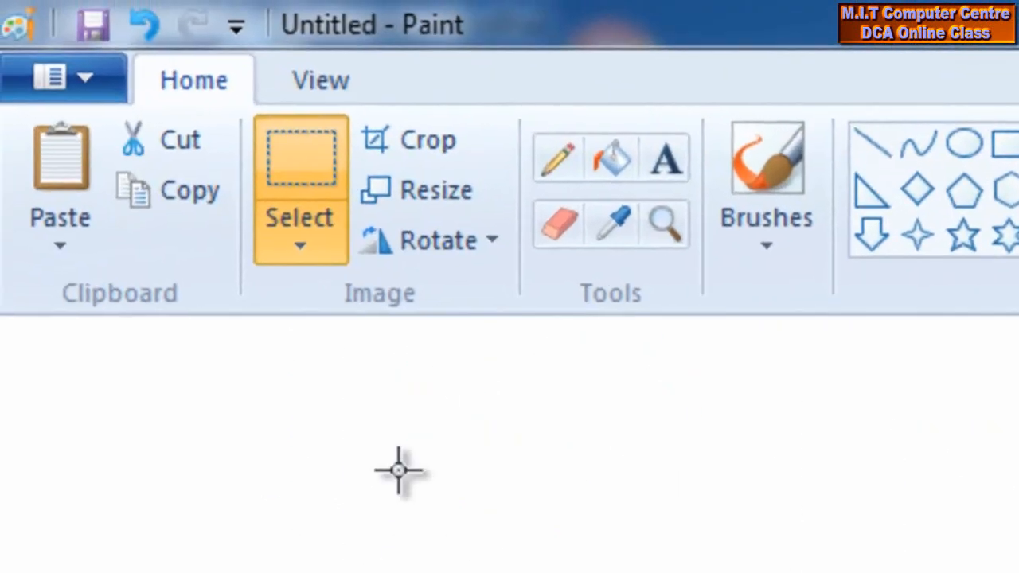
left_click(192, 201)
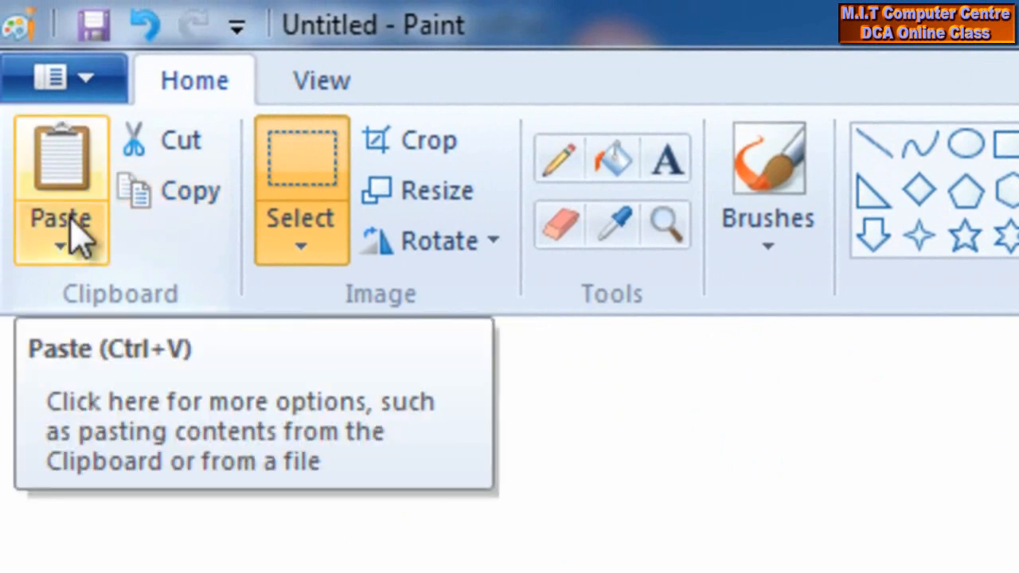
Paste the copied letter A and move the copy to the blank canvas right of the circle
left_click(79, 235)
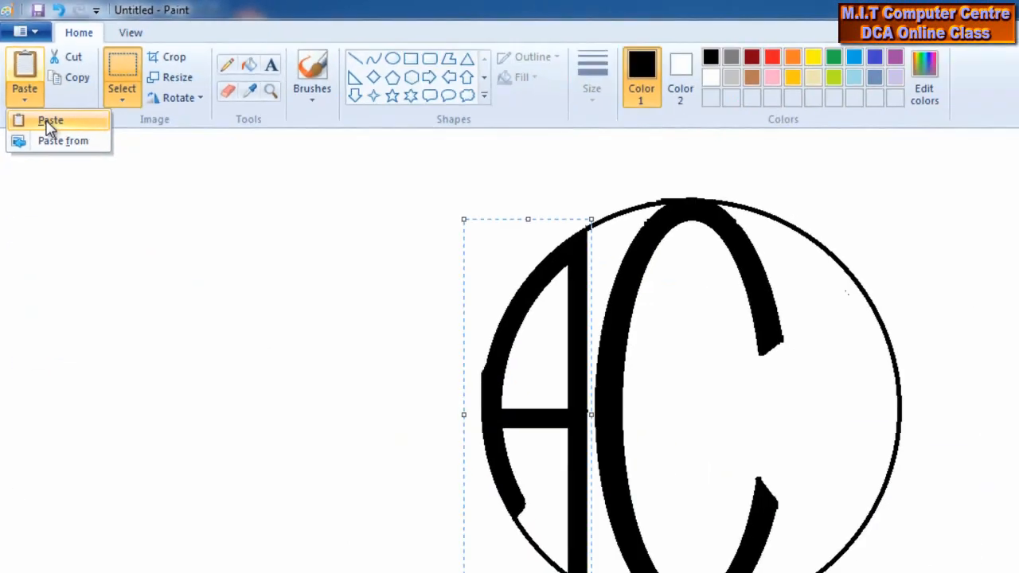
left_click(120, 295)
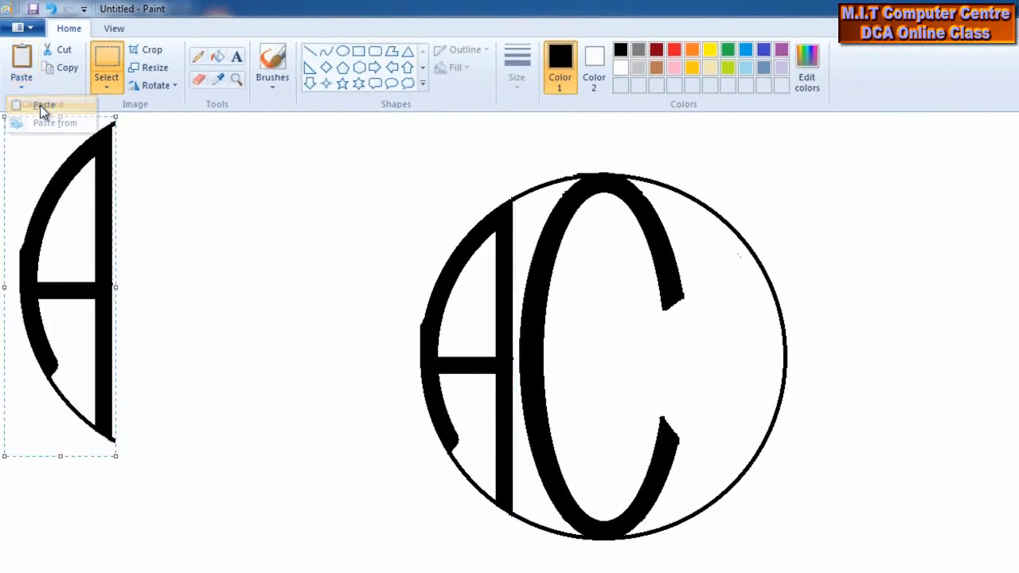
left_click_drag(66, 228, 892, 297)
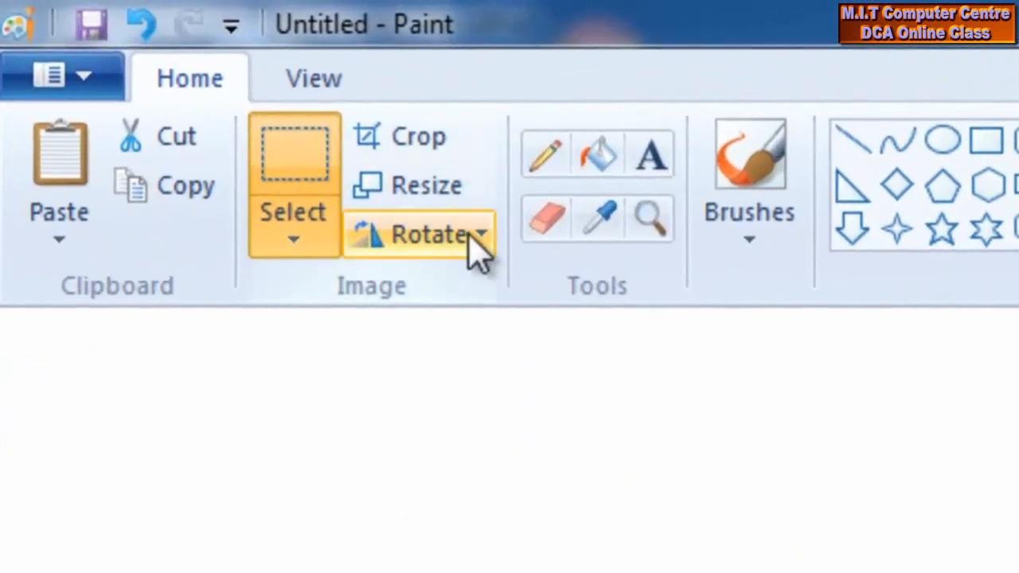
Flip the pasted letter A horizontally, fit it onto the right side of the circle beside the C, and deselect it
left_click(480, 239)
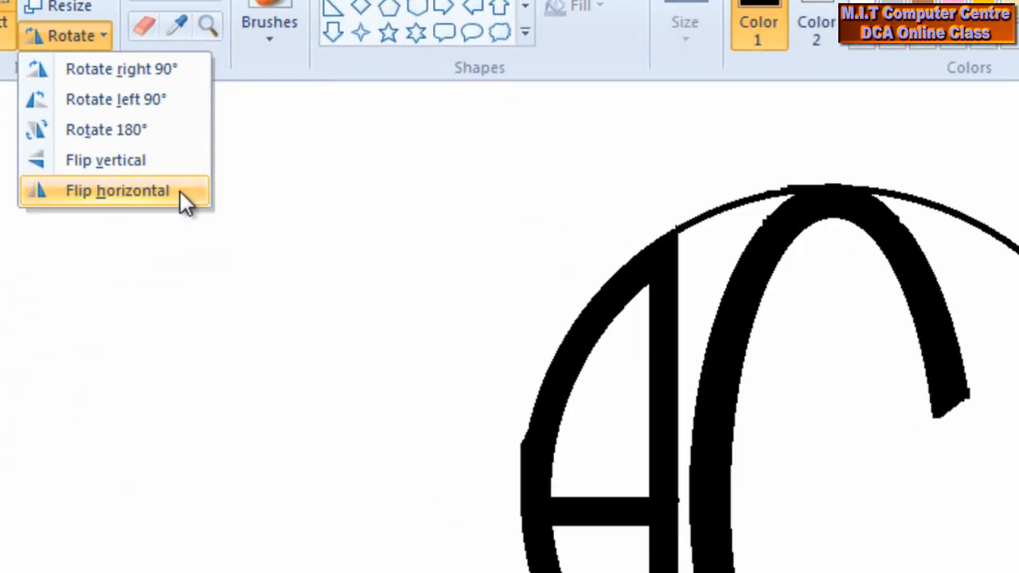
left_click(602, 484)
left_click_drag(774, 220, 601, 234)
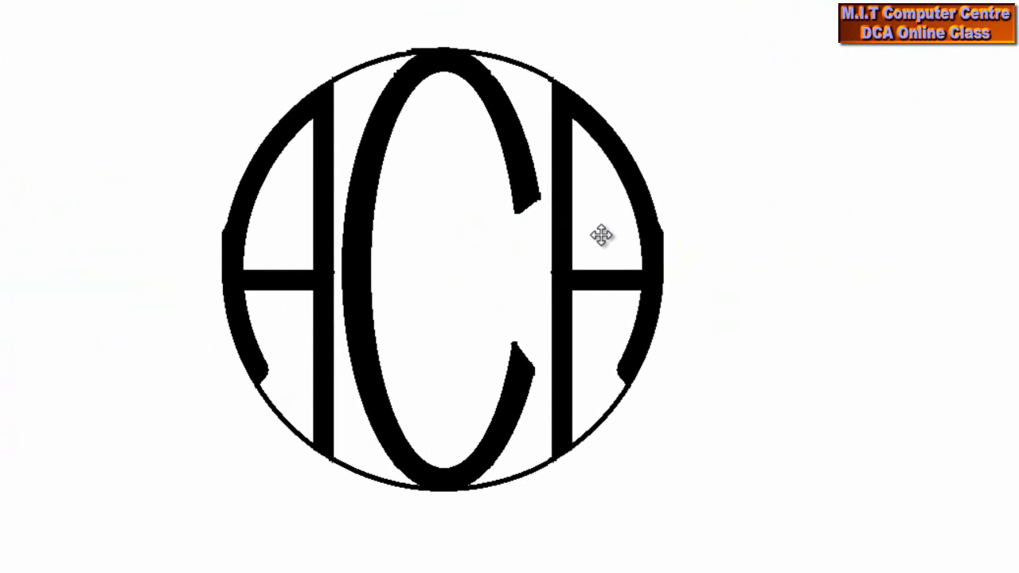
left_click(840, 220)
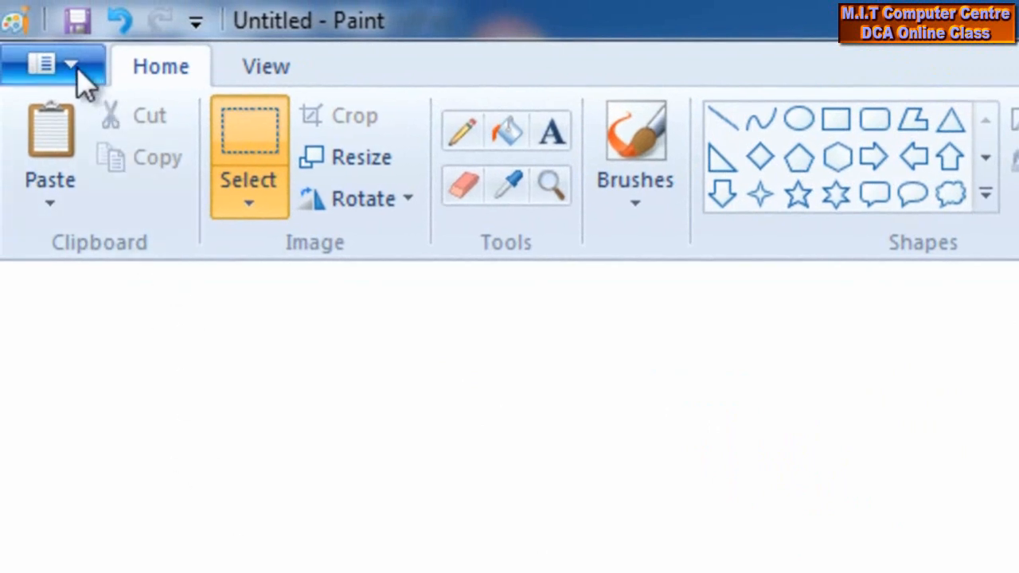
Set the picture as the desktop background with the Fill option and agree to save the file first
left_click(56, 65)
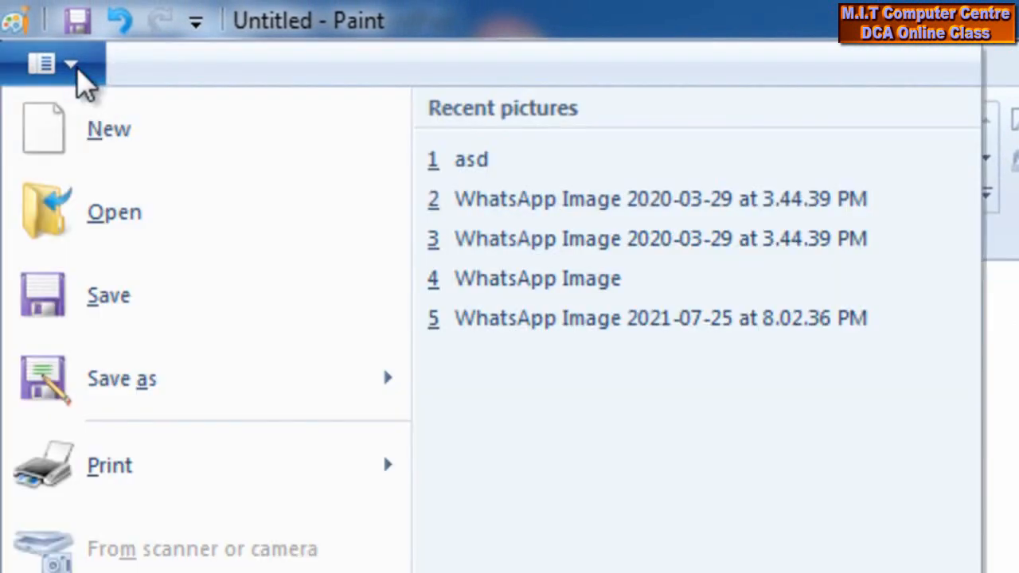
mouse_move(139, 366)
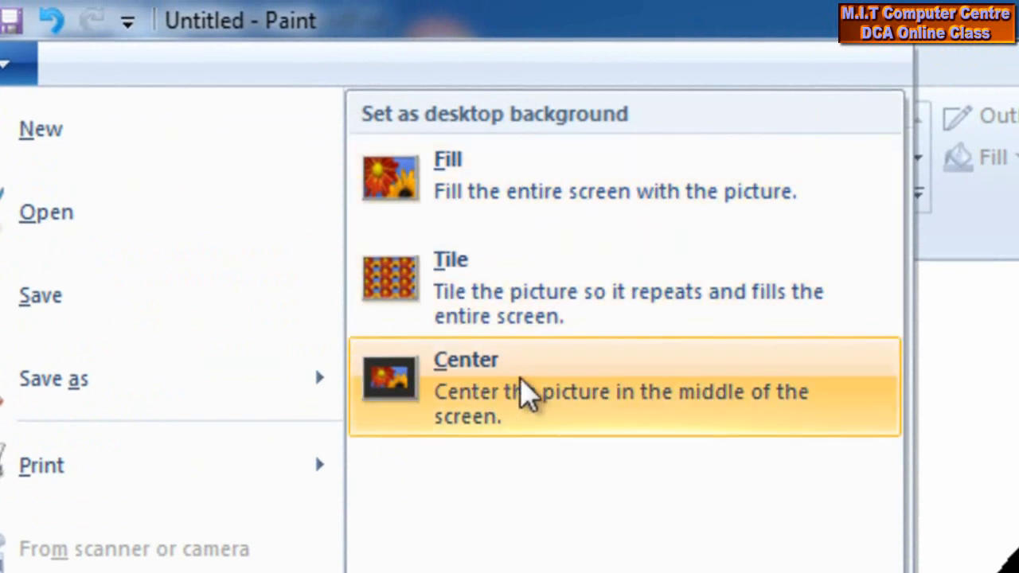
left_click(570, 191)
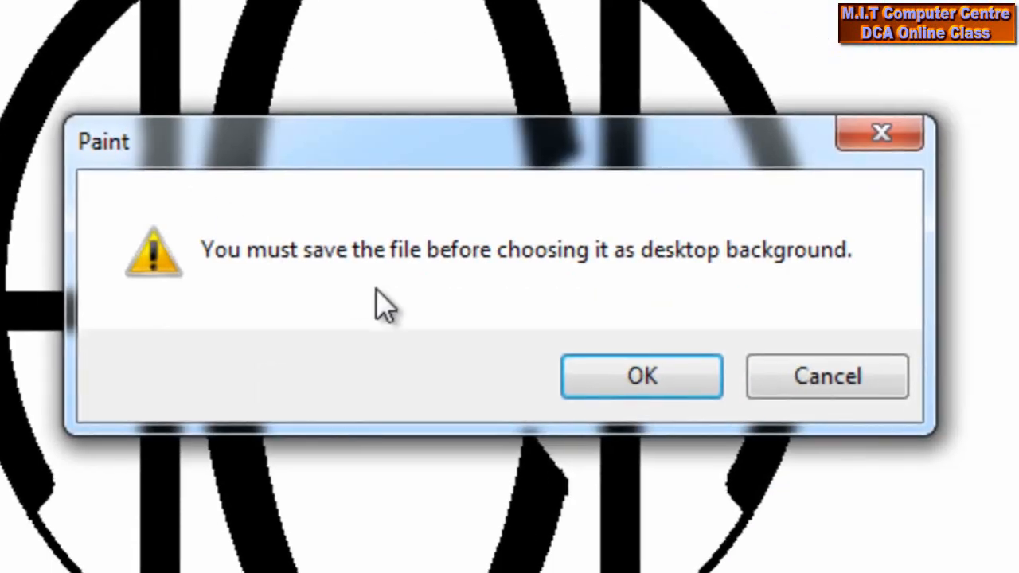
left_click(646, 381)
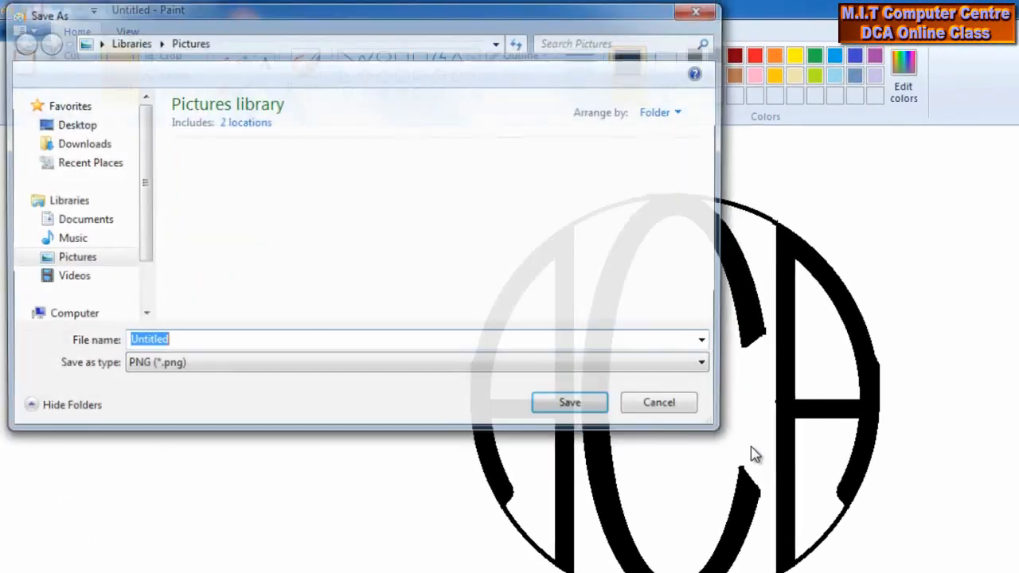
Save the picture as a PNG named aca on the Desktop and minimize the window to view the desktop background
mouse_move(330, 23)
left_mouse_down()
mouse_move(488, 130)
mouse_move(467, 164)
left_mouse_up()
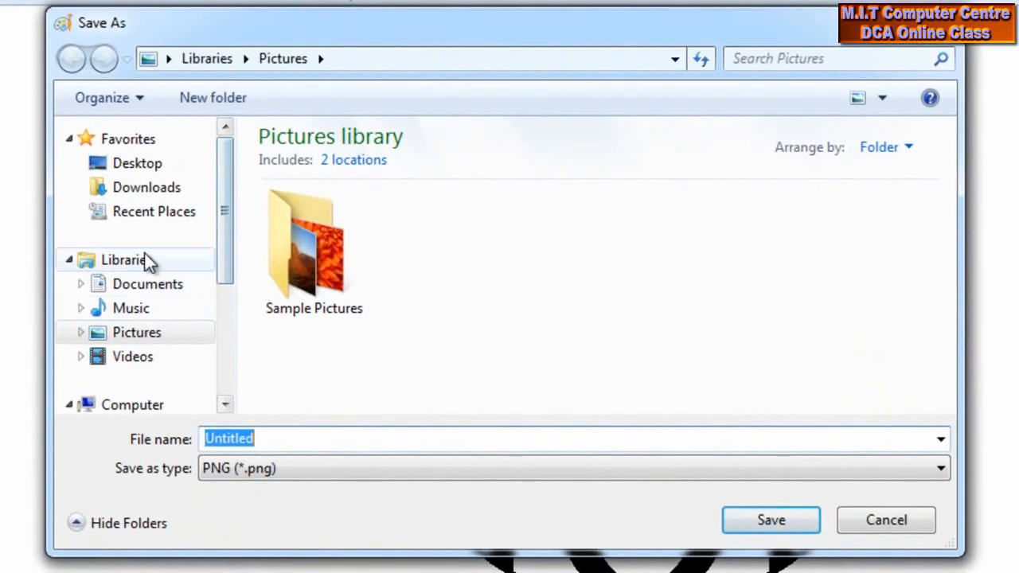
left_click(262, 240)
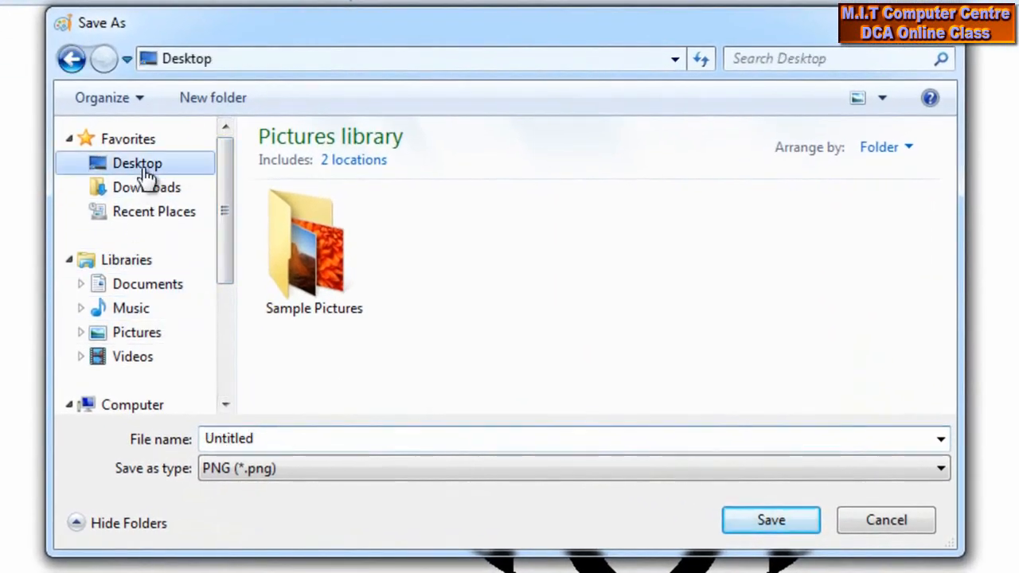
double_click(273, 439)
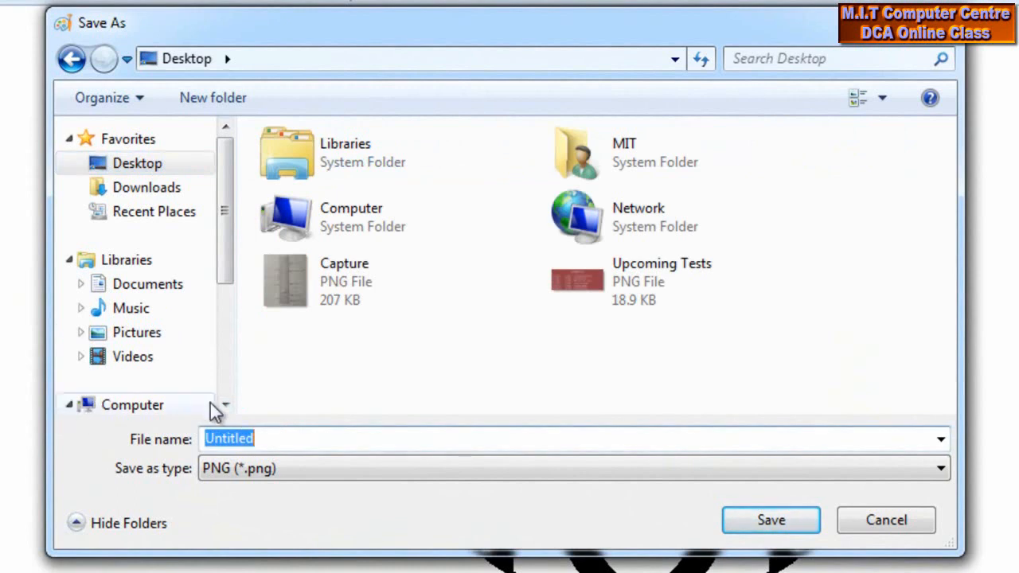
type("aca")
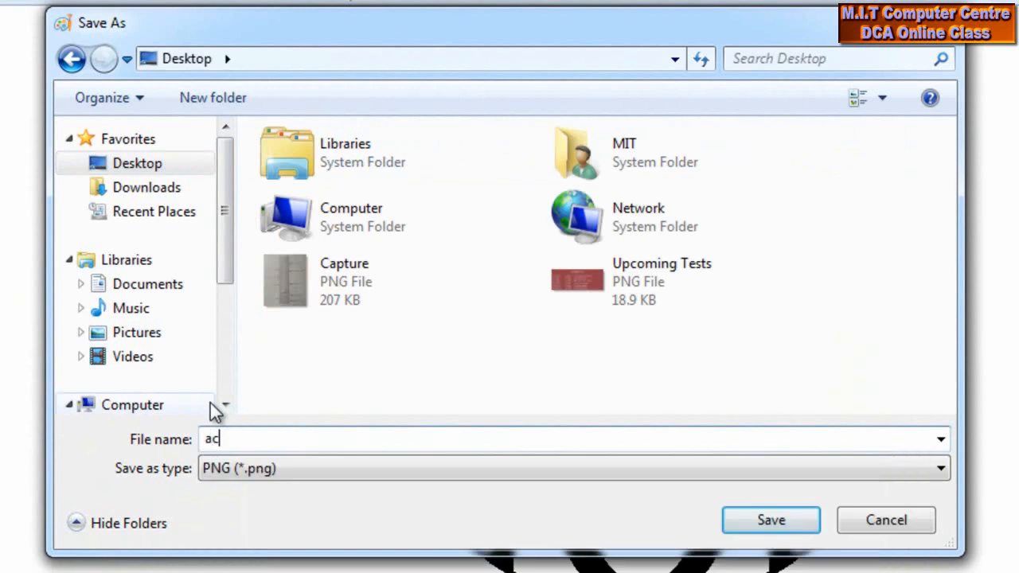
left_click(779, 529)
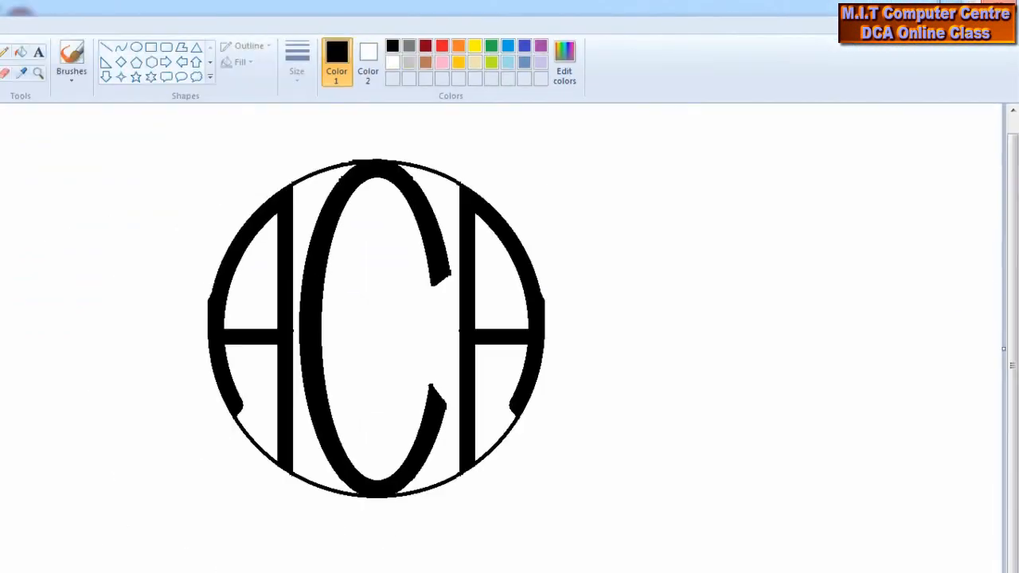
left_click(781, 29)
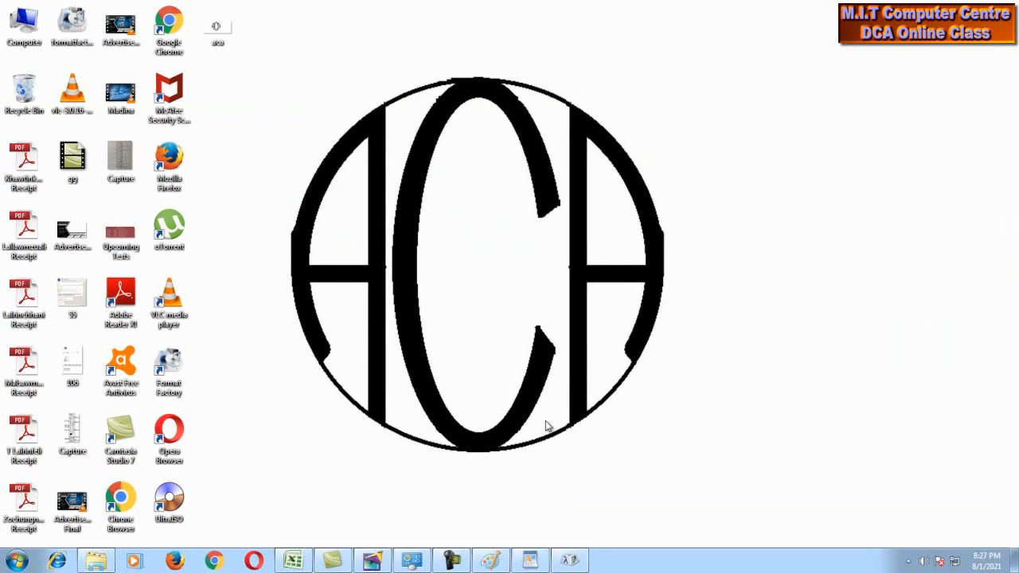
mouse_move(497, 564)
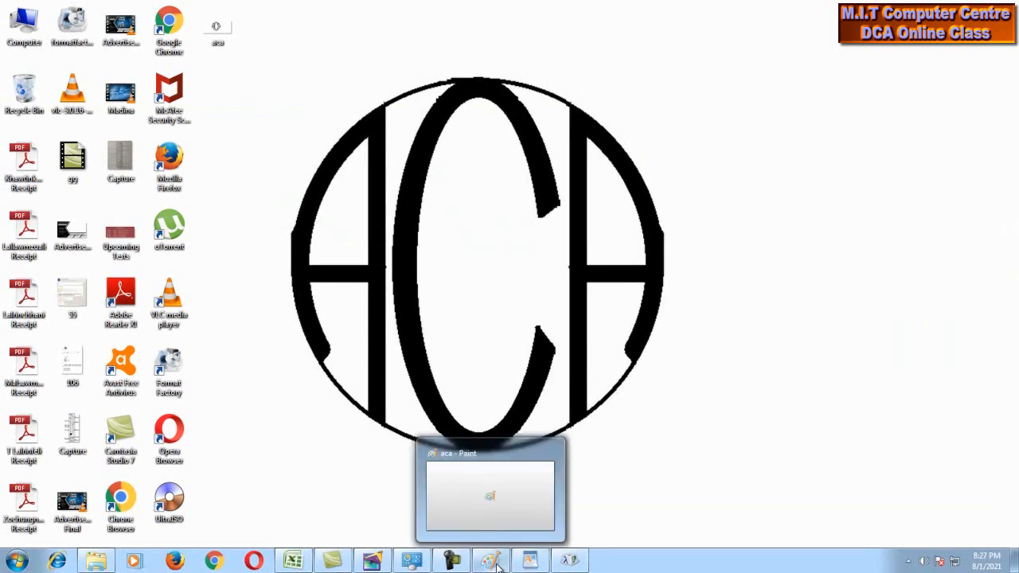